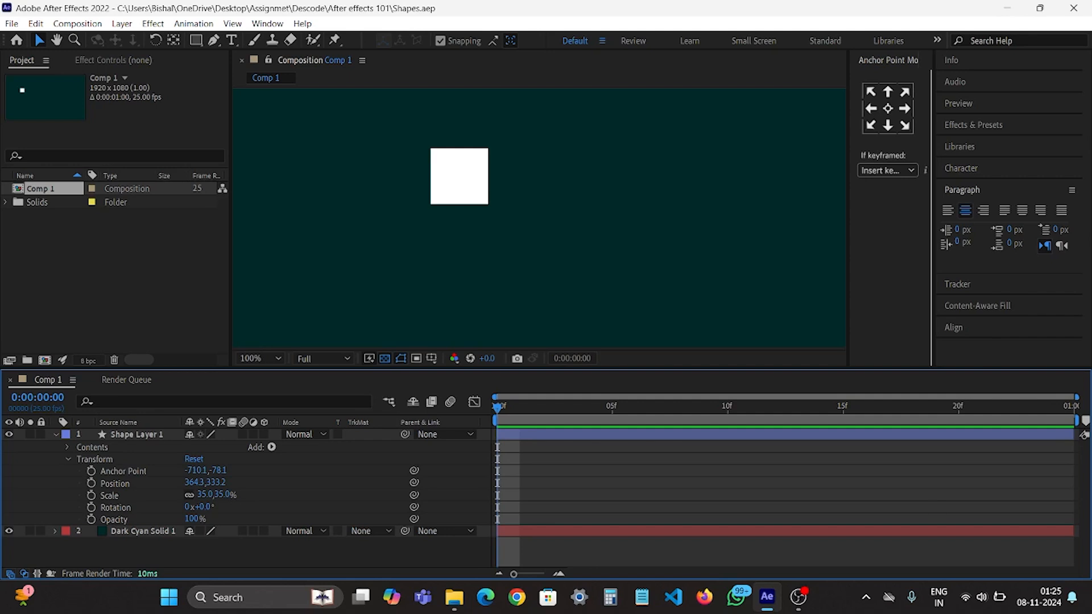
# Enable Anchor Point keyframing on Shape Layer 1 at frame 0
pyautogui.press(',')
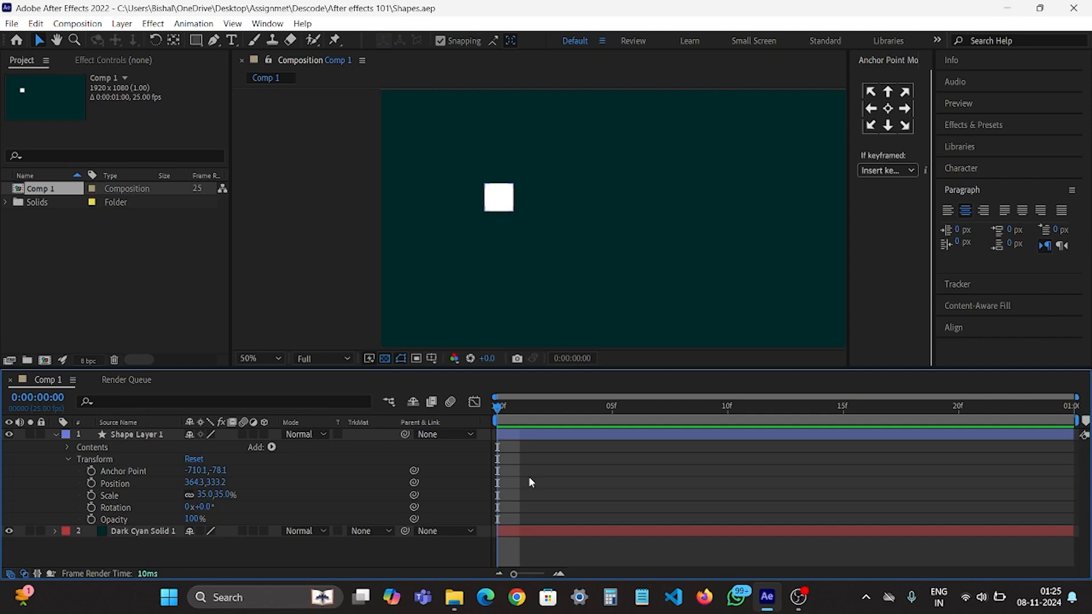
pyautogui.hotkey('shift', '/')
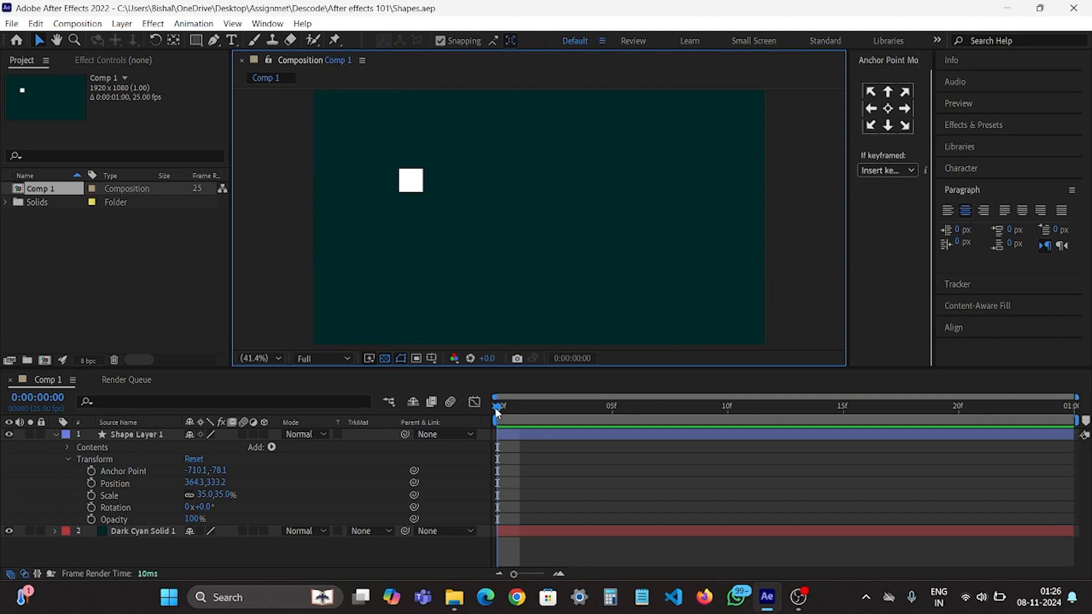
pyautogui.moveTo(495, 407)
pyautogui.mouseDown()
pyautogui.moveTo(1050, 408)
pyautogui.moveTo(731, 420)
pyautogui.moveTo(990, 425)
pyautogui.moveTo(893, 409)
pyautogui.moveTo(499, 410)
pyautogui.mouseUp()
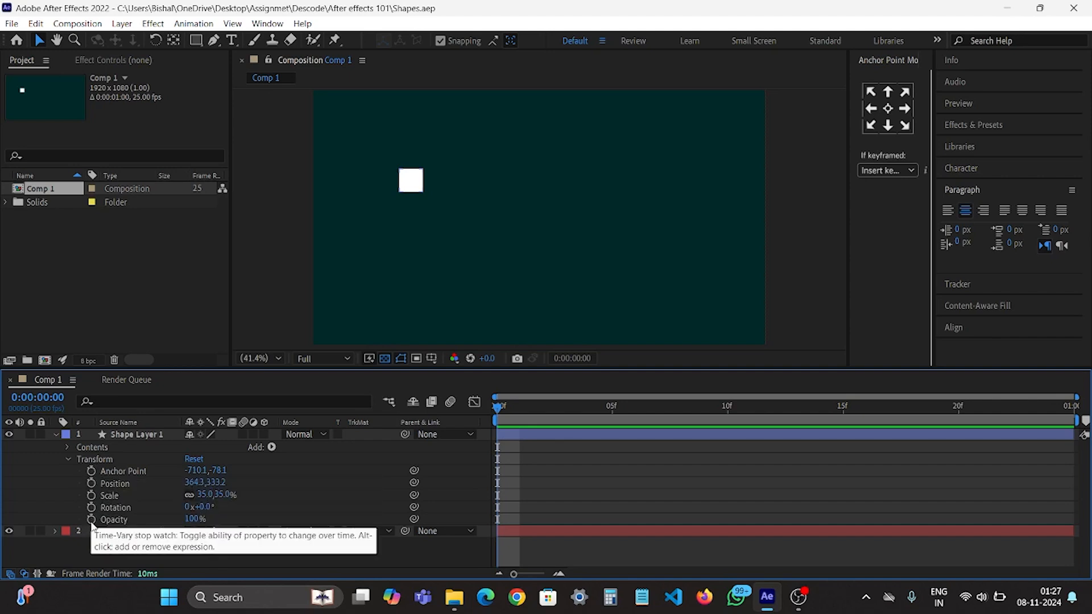
pyautogui.click(91, 471)
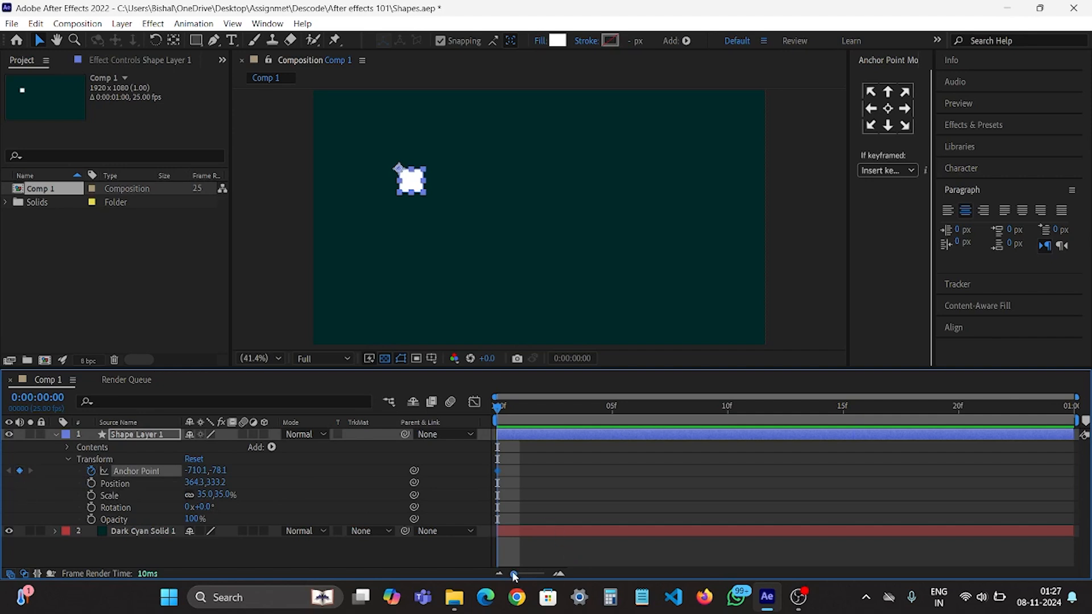
pyautogui.moveTo(516, 575); pyautogui.dragTo(544, 575)
pyautogui.click(514, 480)
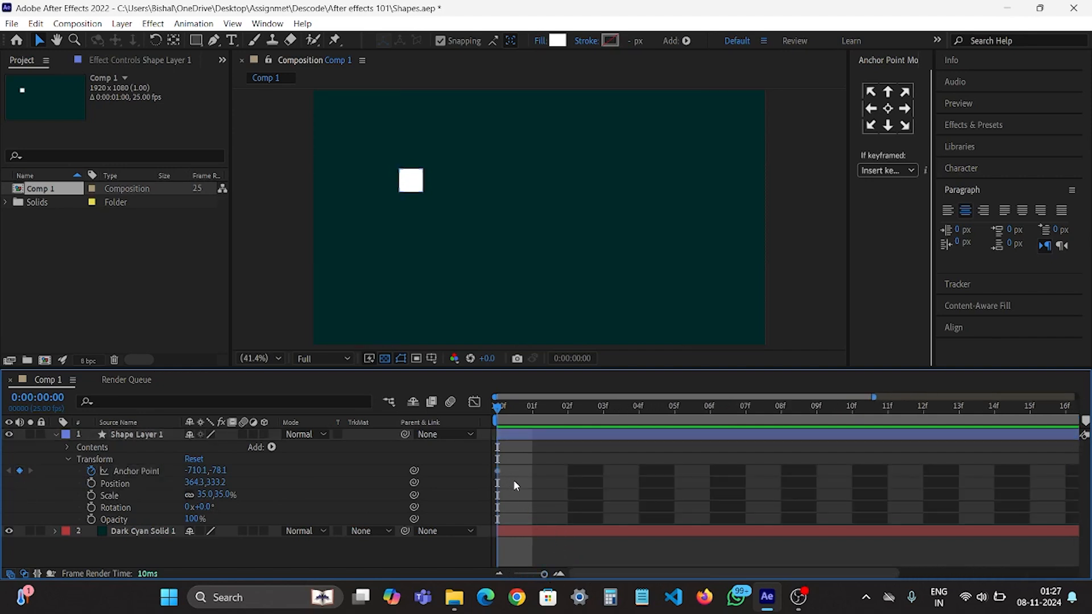
pyautogui.click(498, 470)
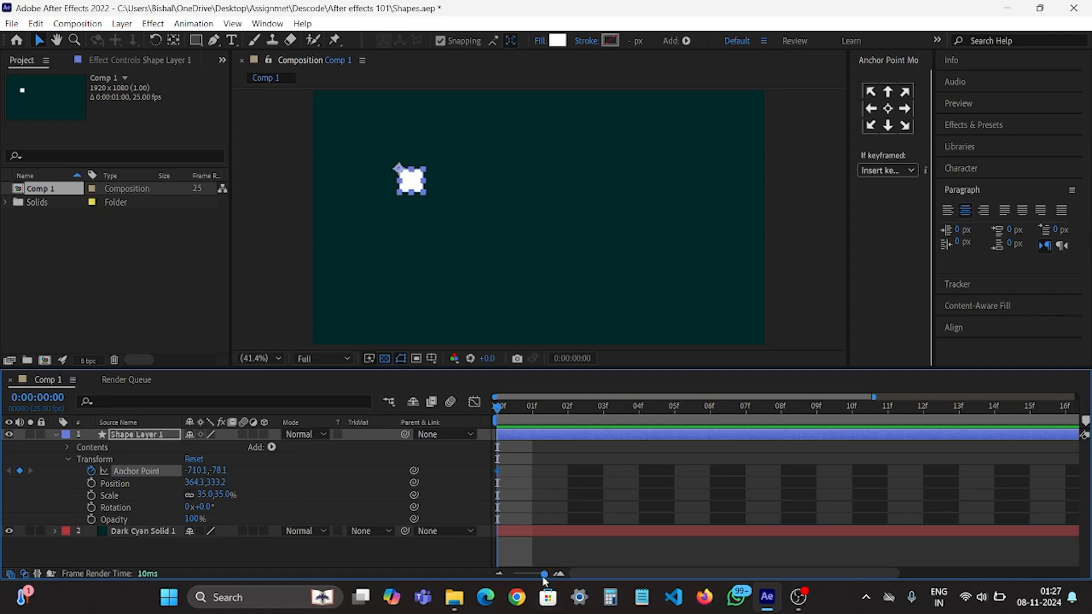
pyautogui.moveTo(544, 575); pyautogui.dragTo(514, 575)
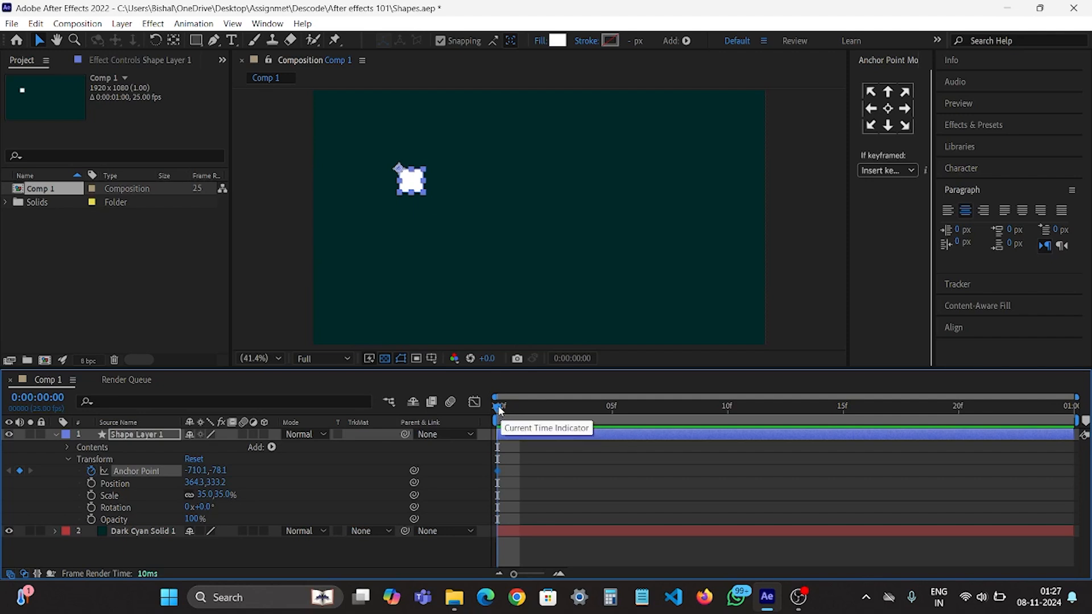
# Add a keyframe at frame 5 with Shape Layer 1's Anchor Point X value at about -1261.1
pyautogui.moveTo(499, 409); pyautogui.dragTo(625, 421)
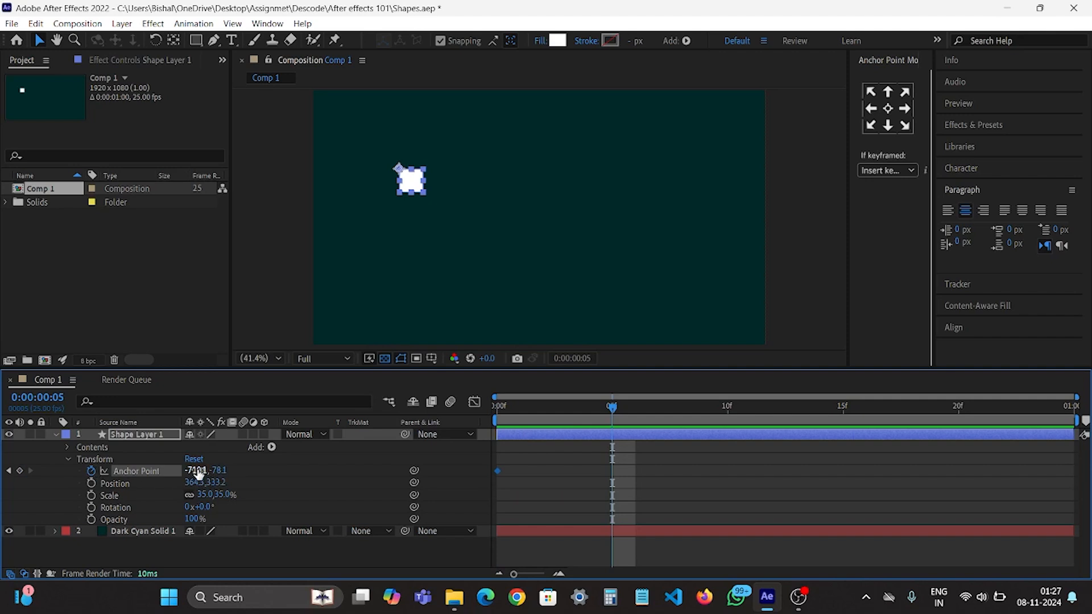
pyautogui.moveTo(194, 470); pyautogui.dragTo(84, 470)
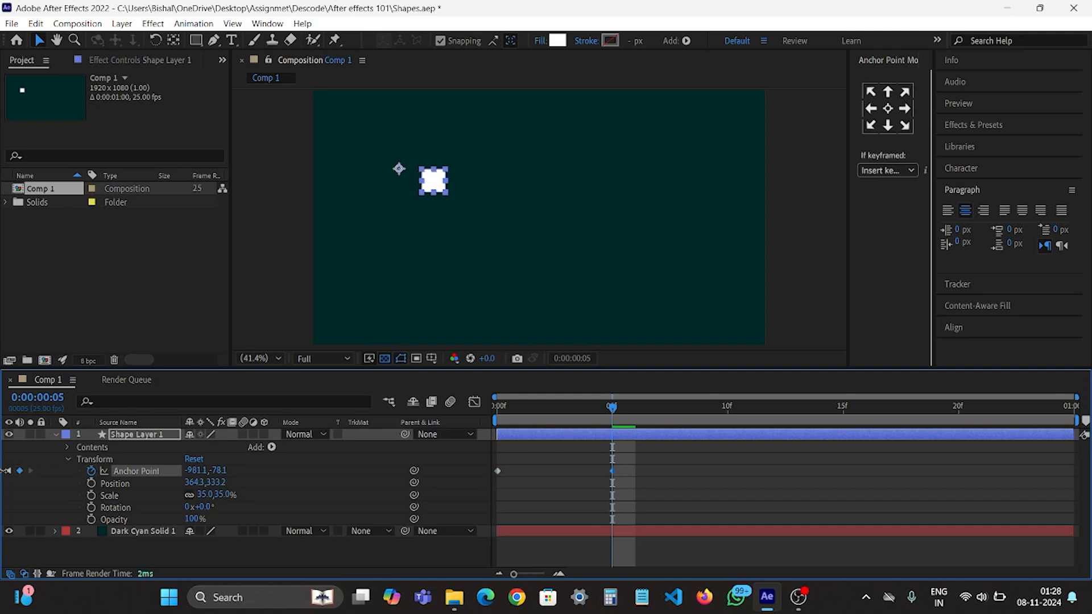
pyautogui.moveTo(201, 473); pyautogui.dragTo(57, 470)
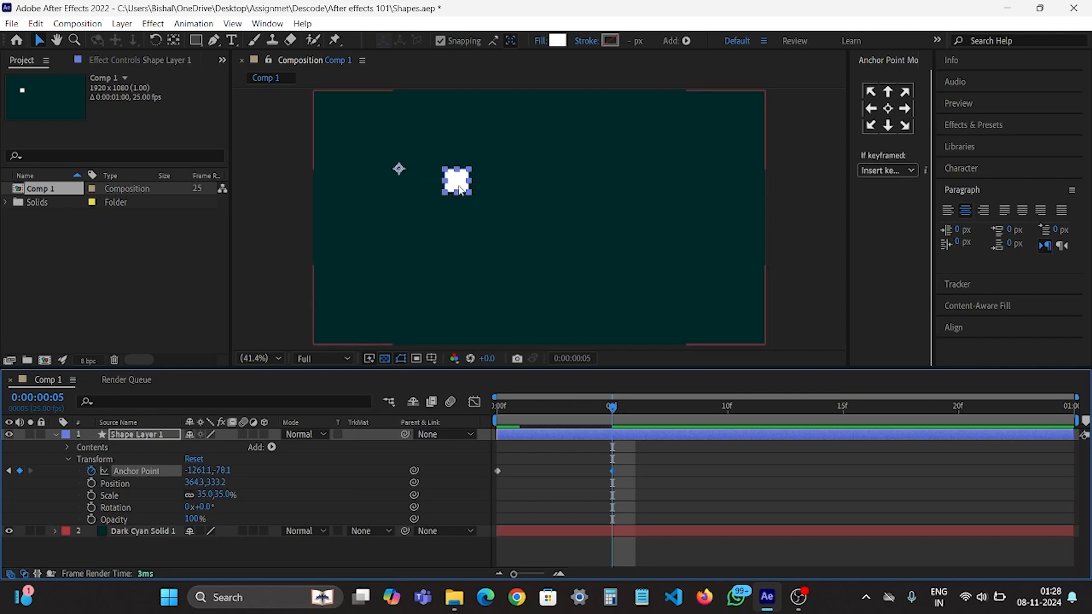
# Preview the Anchor Point animation from frame 0 and undo its keyframes
pyautogui.moveTo(570, 421); pyautogui.dragTo(499, 412)
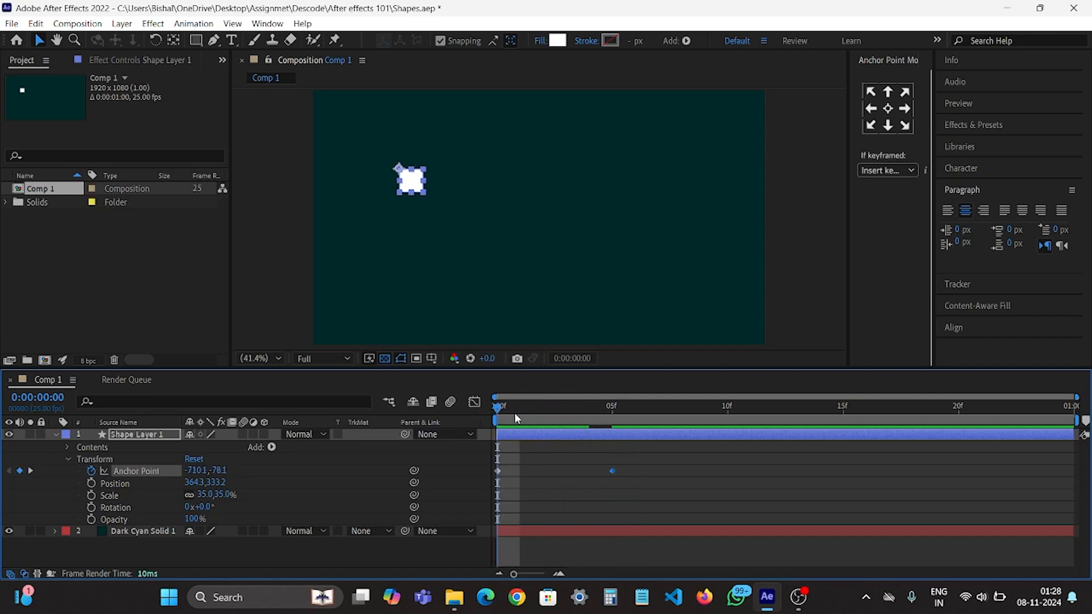
pyautogui.press('space')
pyautogui.press('space')
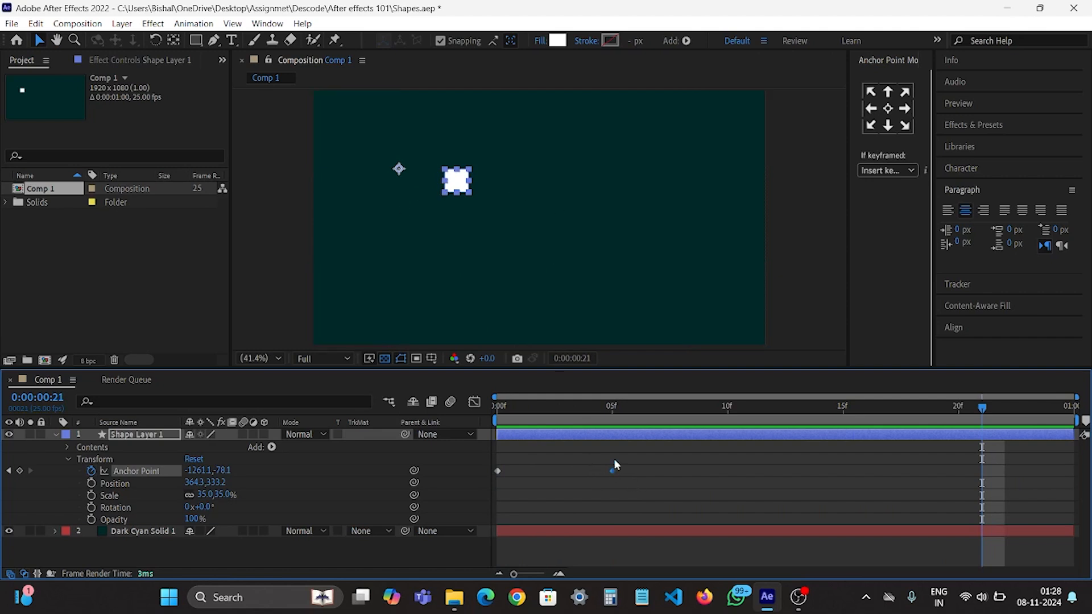
pyautogui.click(621, 410)
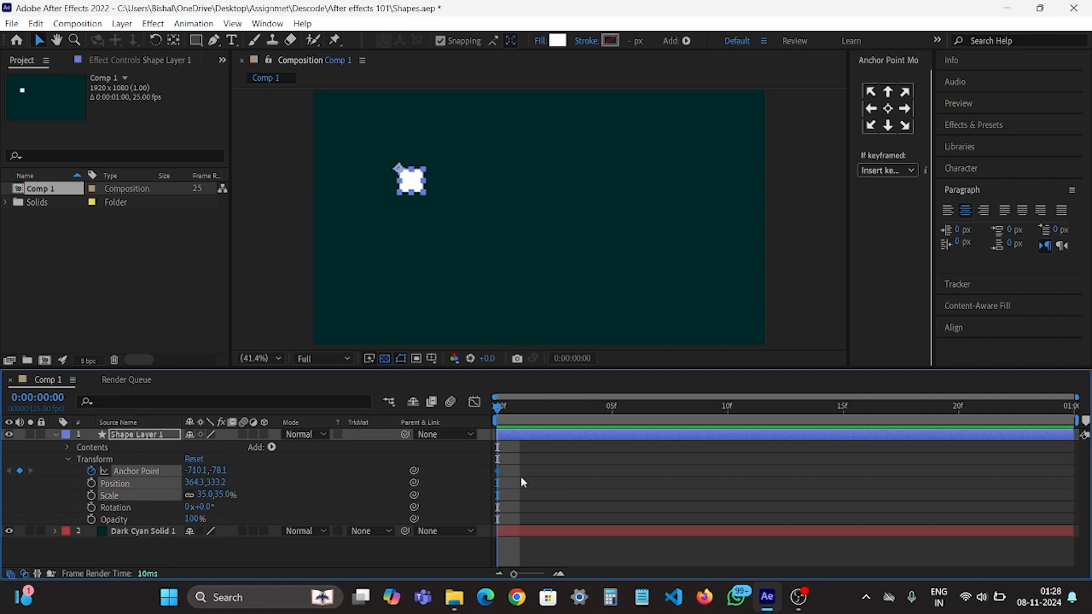
pyautogui.hotkey('ctrl', 'z')
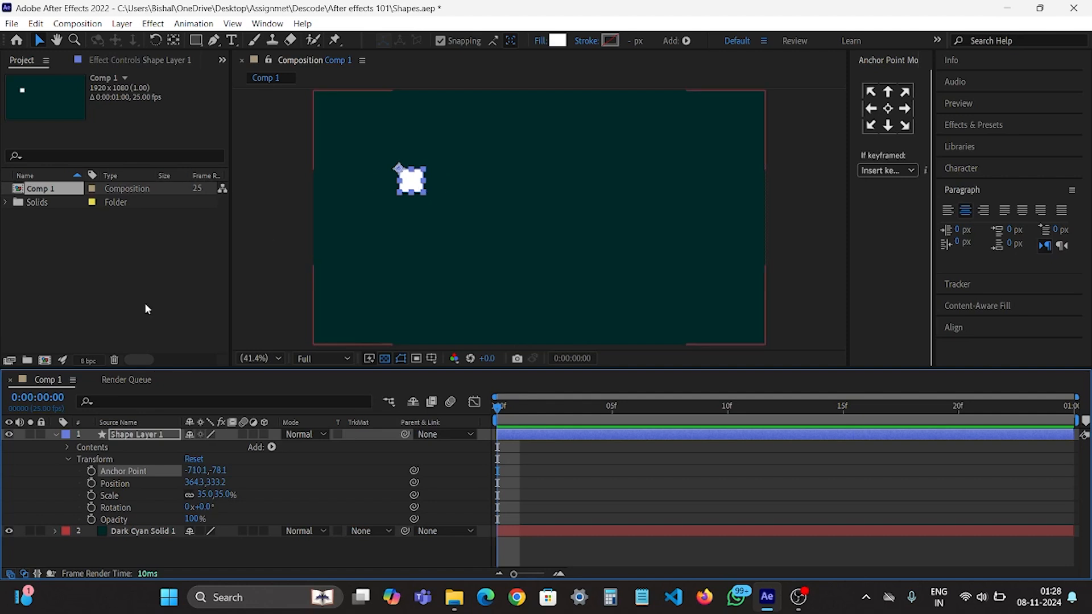
# Keyframe Shape Layer 1's Position at frame 0 and at frame 10 with an X value of about 1415.3
pyautogui.click(92, 483)
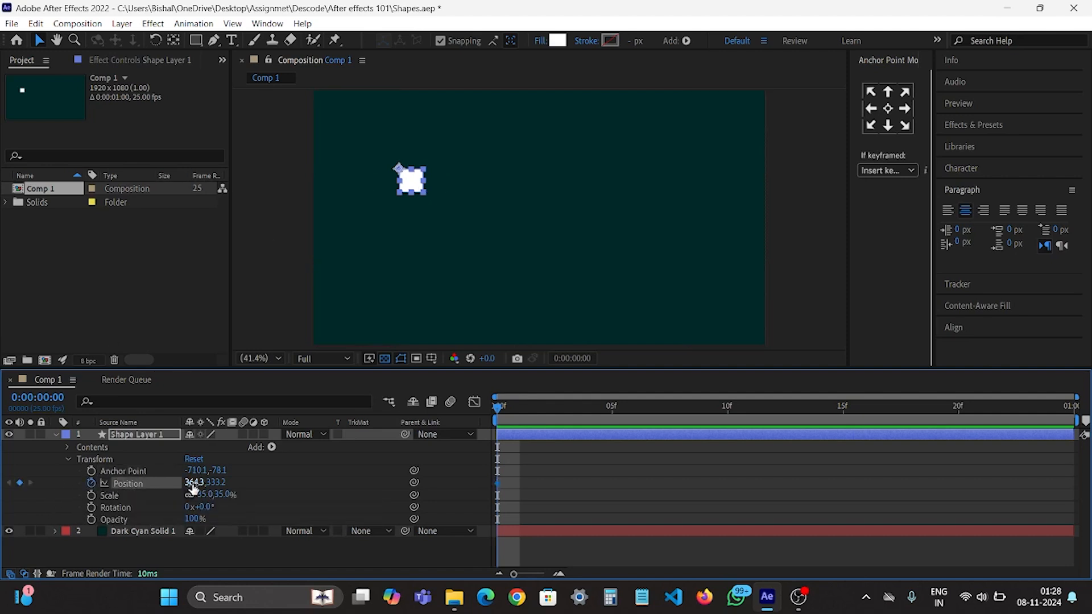
pyautogui.moveTo(693, 407); pyautogui.dragTo(728, 407)
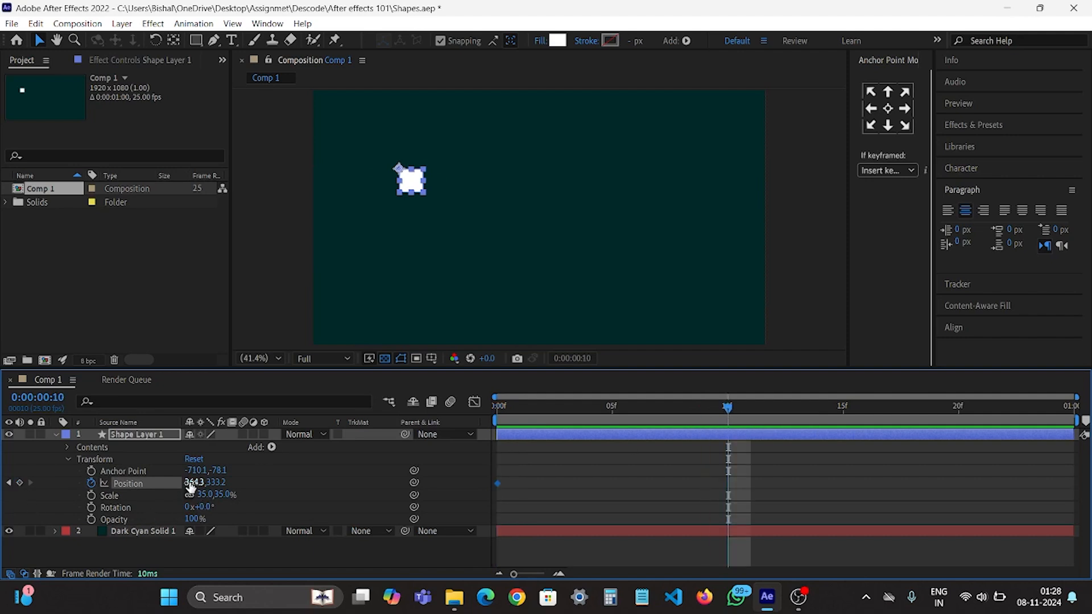
pyautogui.moveTo(190, 482); pyautogui.dragTo(928, 475)
pyautogui.click(558, 468)
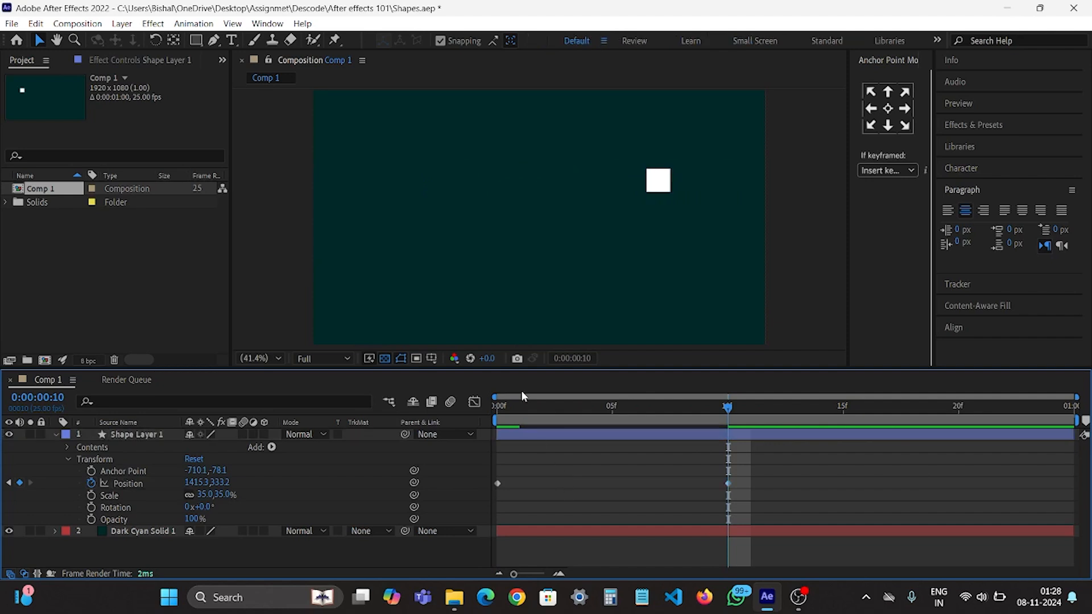
# Play a preview of the square's Position animation and return to frame 0
pyautogui.press('space')
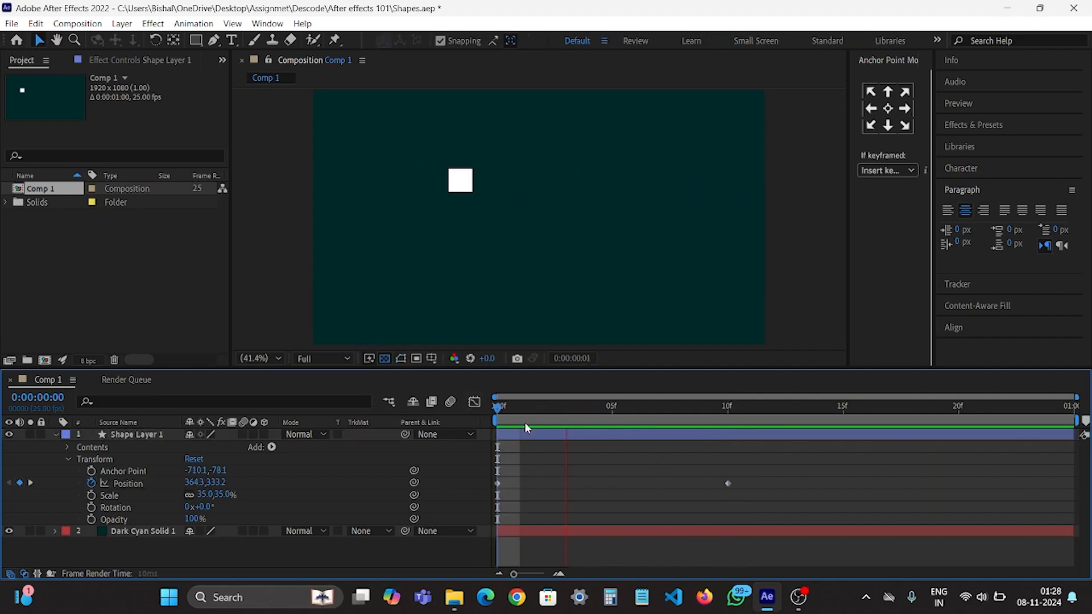
pyautogui.press('space')
pyautogui.moveTo(534, 406); pyautogui.dragTo(462, 416)
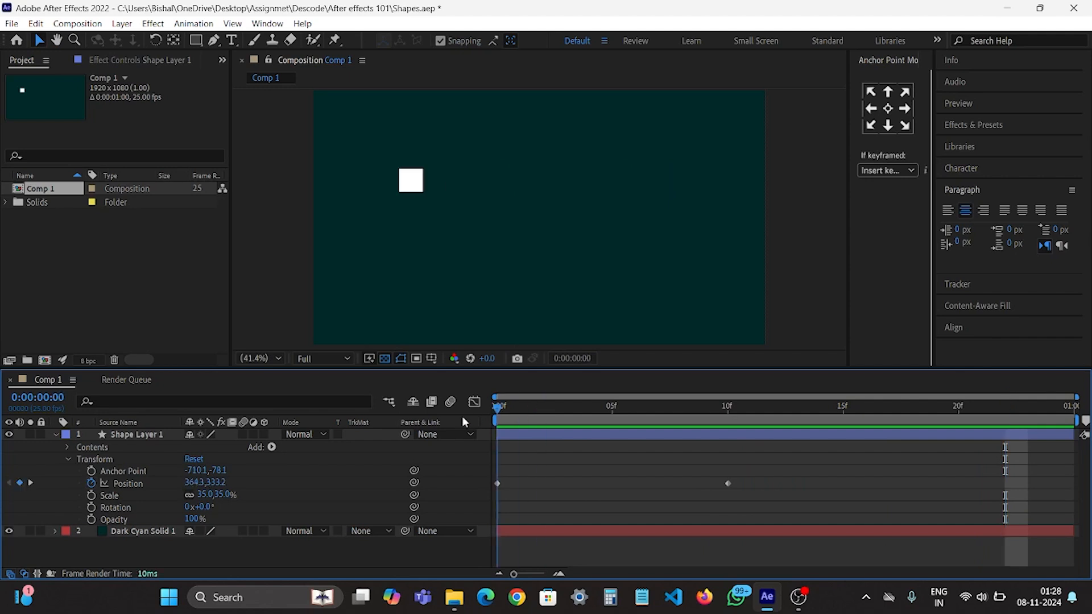
# Keyframe Shape Layer 1's Scale at frame 0 and at frame 10 with a value of about 139%
pyautogui.click(91, 495)
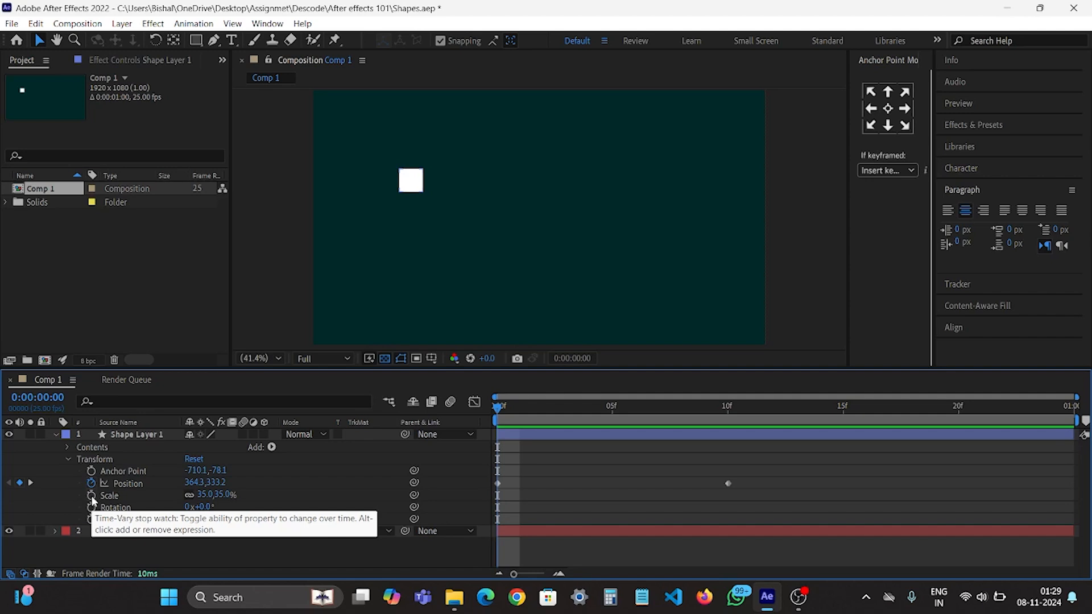
pyautogui.click(308, 438)
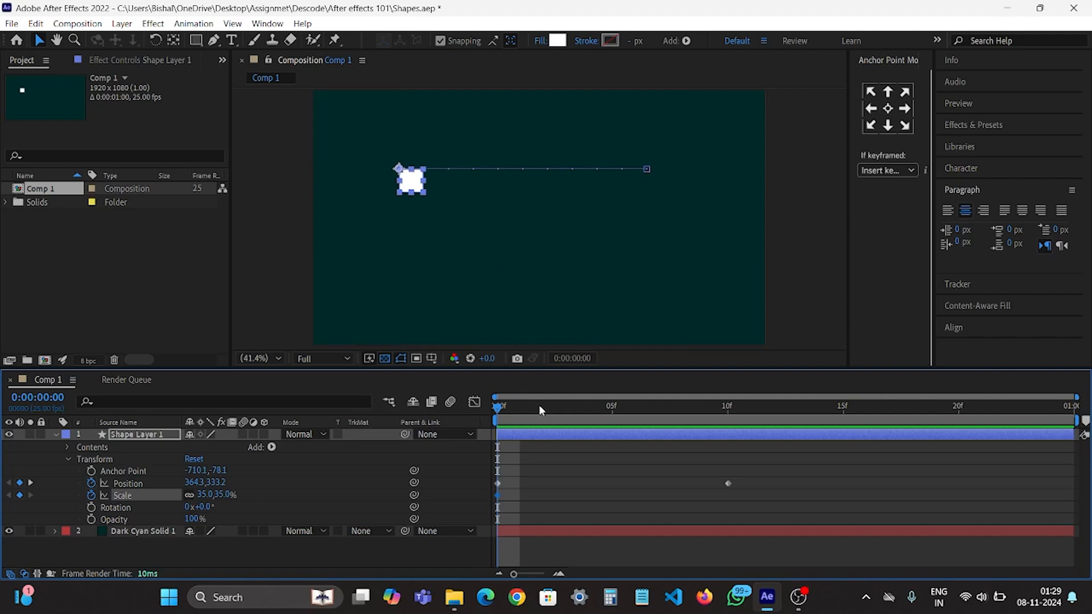
pyautogui.moveTo(539, 405); pyautogui.dragTo(727, 407)
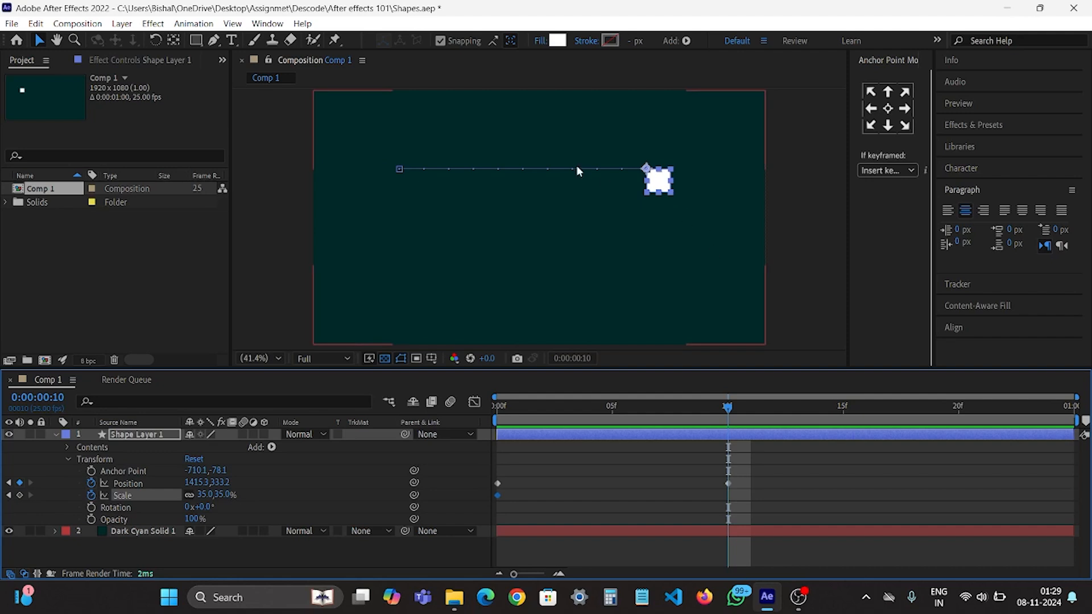
pyautogui.moveTo(206, 494); pyautogui.dragTo(296, 505)
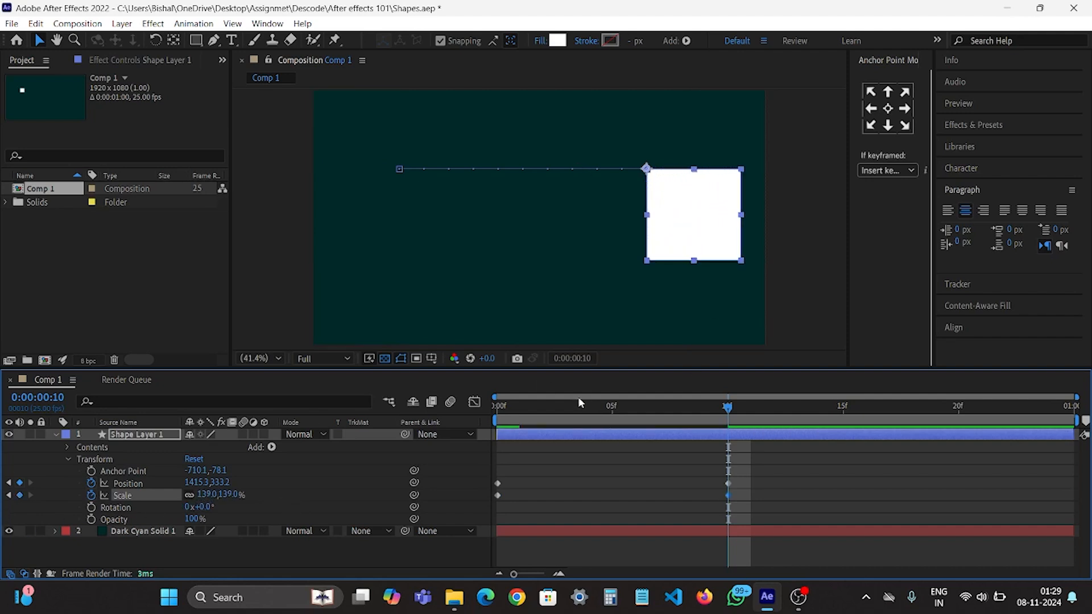
# Keyframe Shape Layer 1's Rotation at frame 0 and at frame 10 with a value of 90°
pyautogui.moveTo(580, 403); pyautogui.dragTo(450, 431)
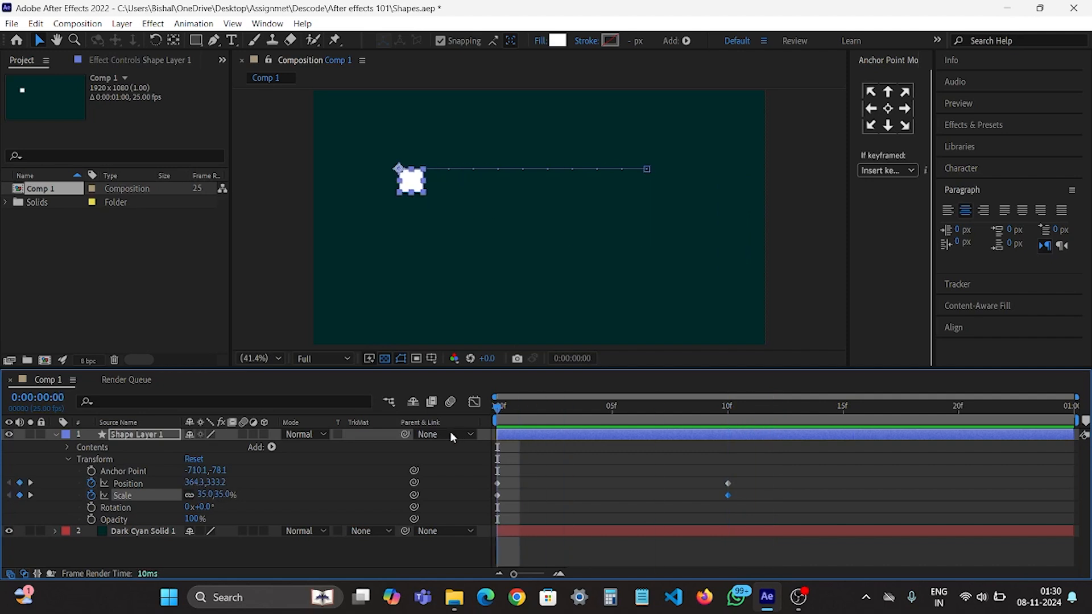
pyautogui.click(92, 507)
pyautogui.moveTo(519, 406); pyautogui.dragTo(728, 415)
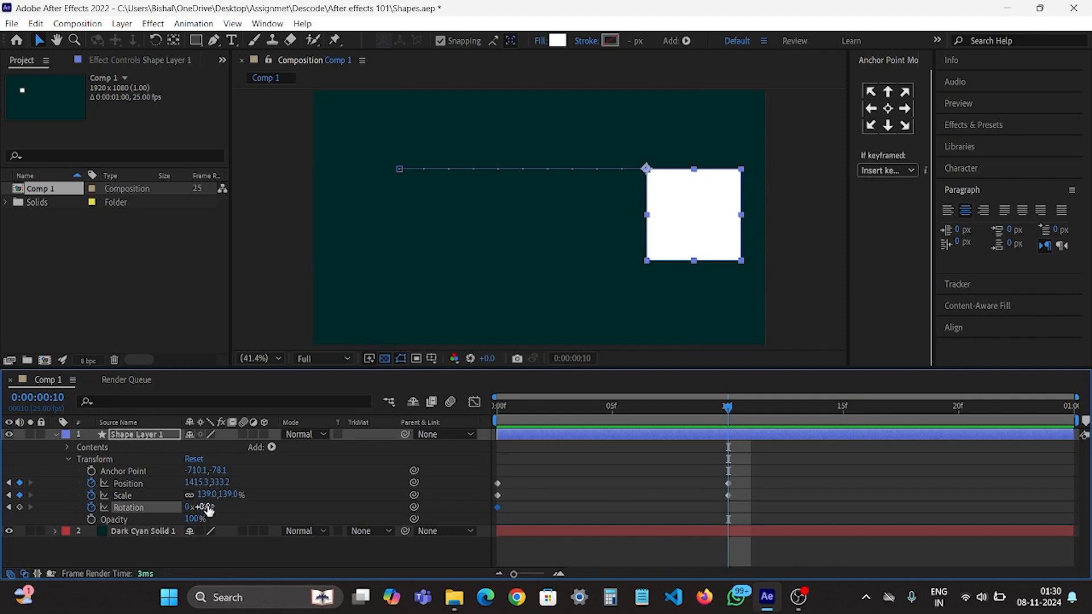
pyautogui.moveTo(209, 506); pyautogui.dragTo(268, 507)
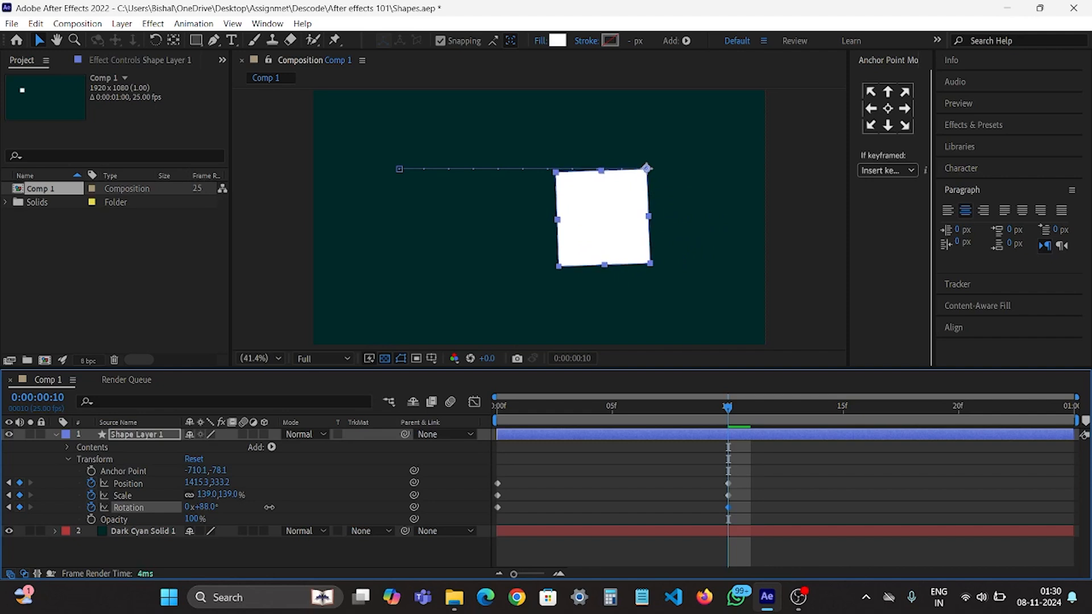
pyautogui.click(213, 507)
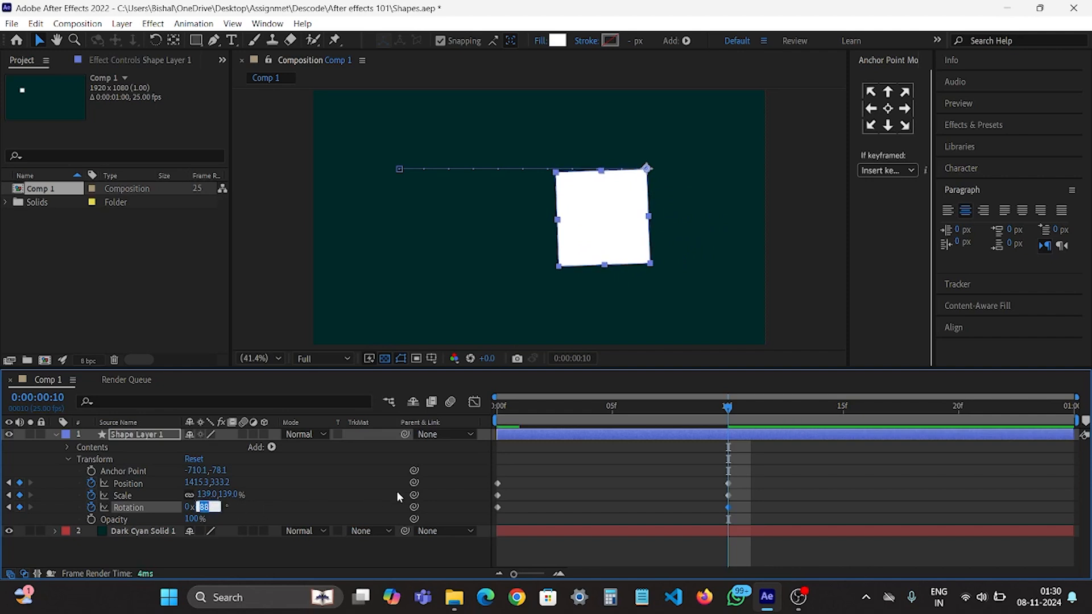
pyautogui.write('90')
pyautogui.press('Return')
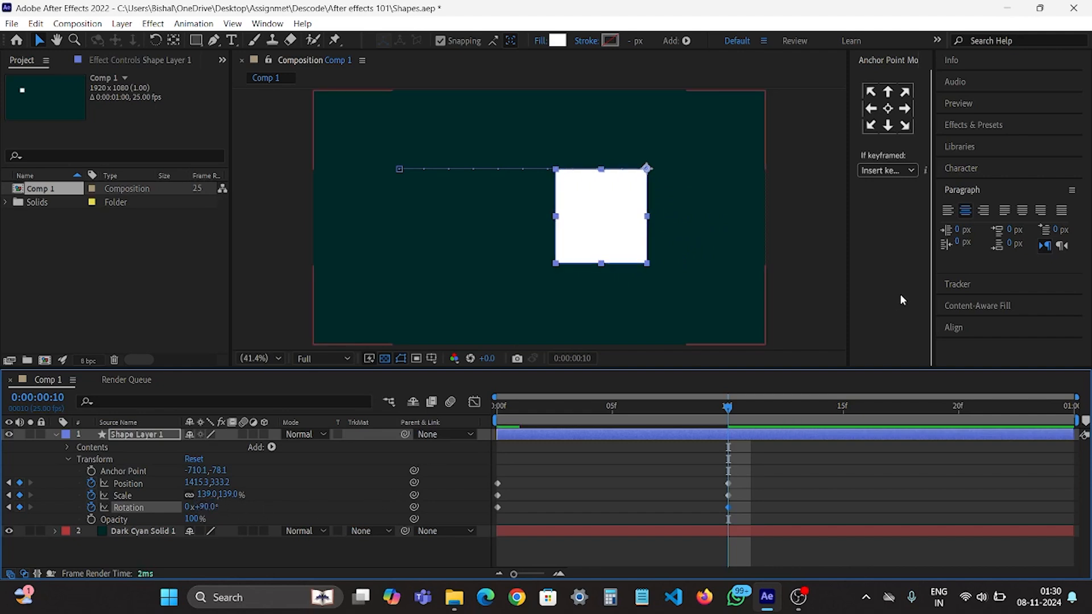
# Play a preview of the combined Position, Scale and Rotation animation from frame 0
pyautogui.click(497, 409)
pyautogui.moveTo(497, 412); pyautogui.dragTo(430, 421)
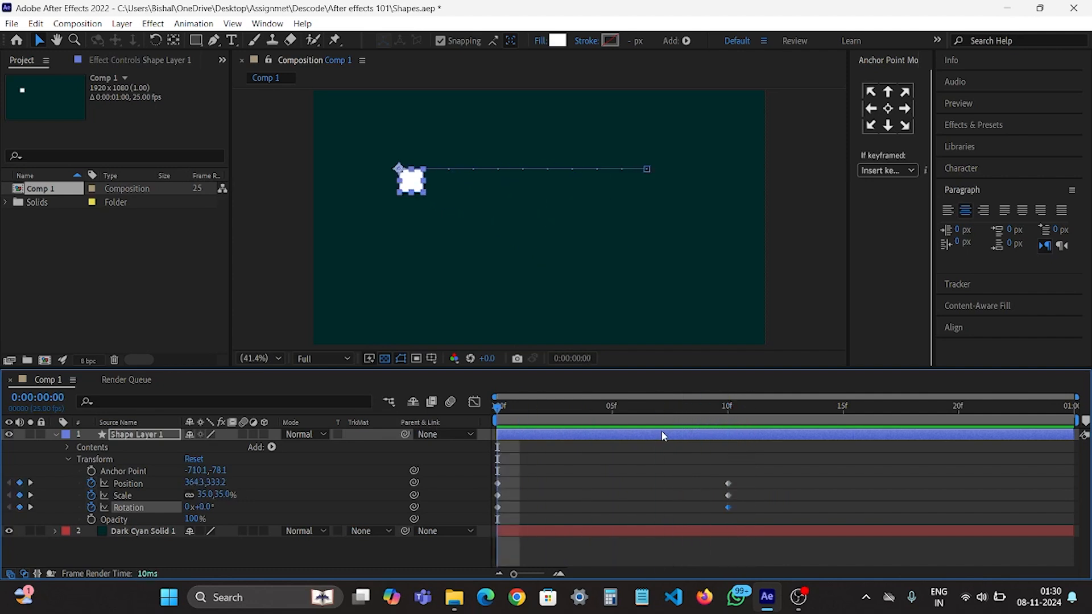
pyautogui.press('space')
pyautogui.press('space')
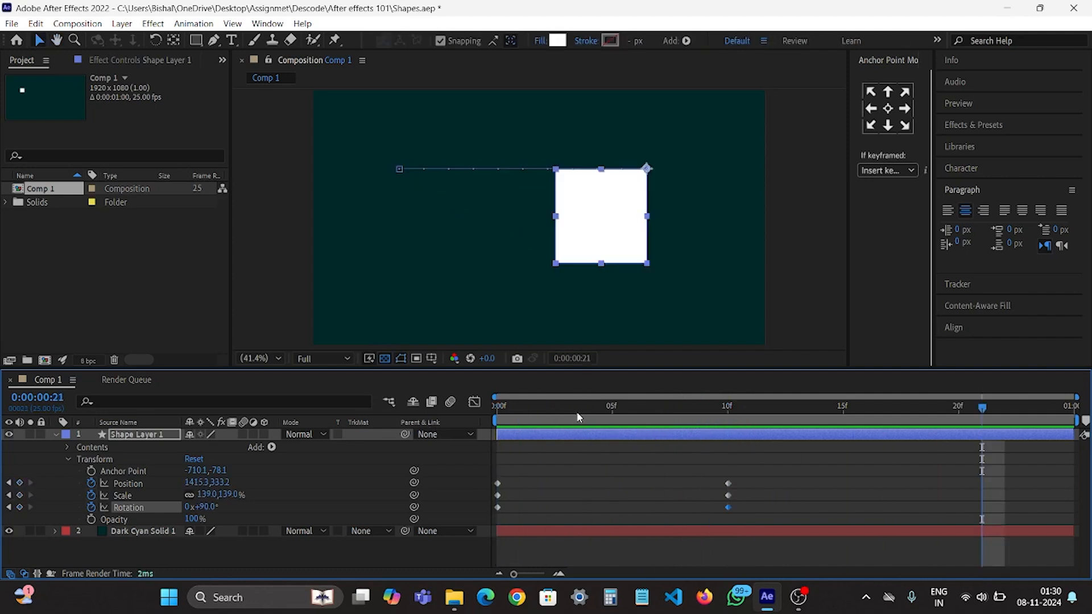
# Keyframe Shape Layer 1's Opacity at frame 0 and at 50% on frame 5, and move the second keyframe to frame 10
pyautogui.moveTo(576, 417); pyautogui.dragTo(411, 431)
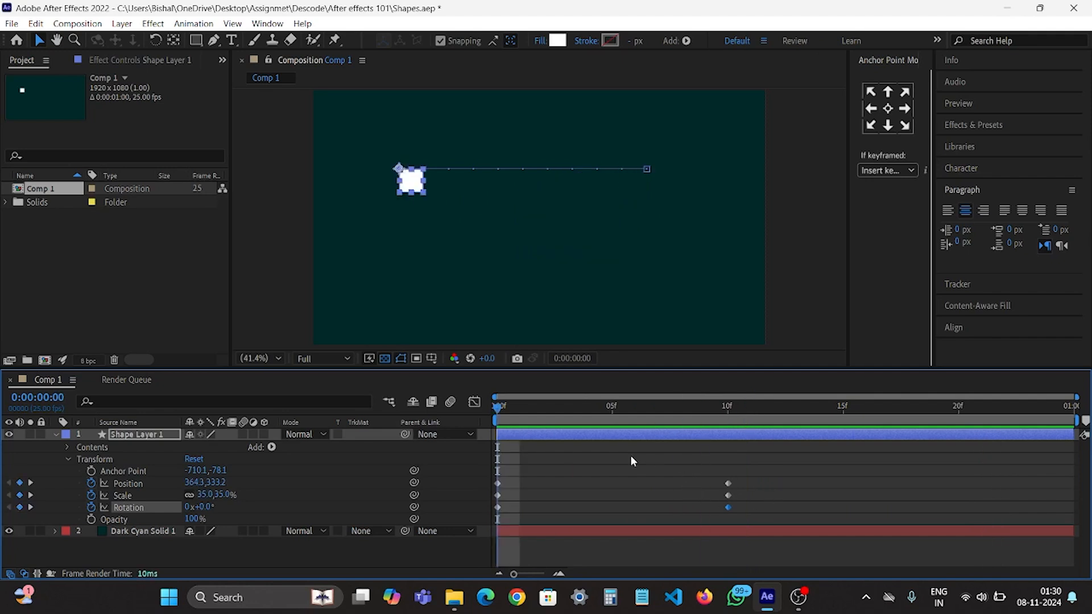
pyautogui.click(91, 518)
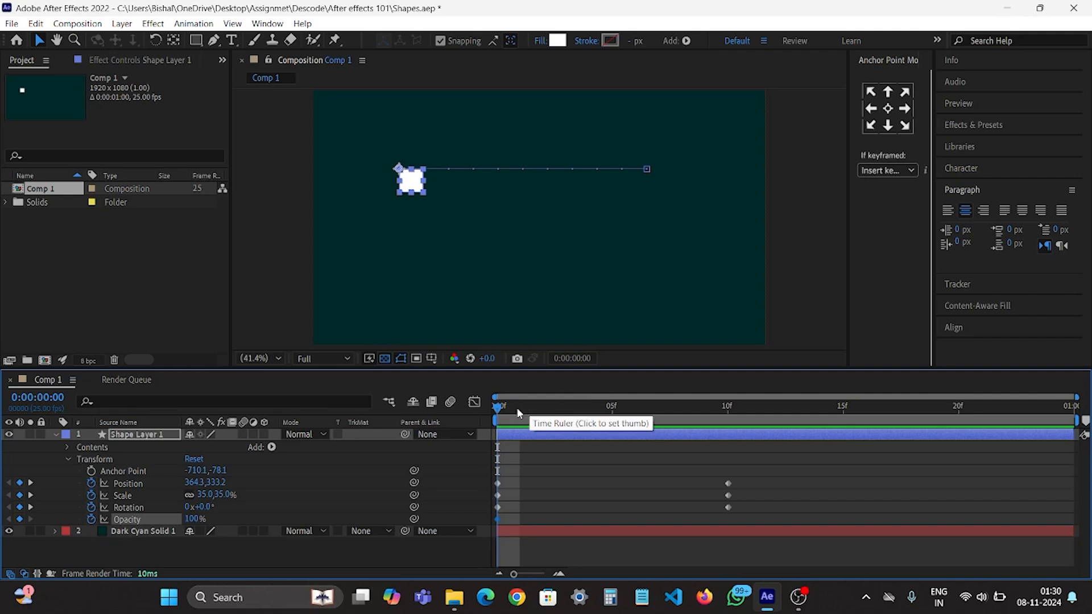
pyautogui.moveTo(539, 404); pyautogui.dragTo(604, 413)
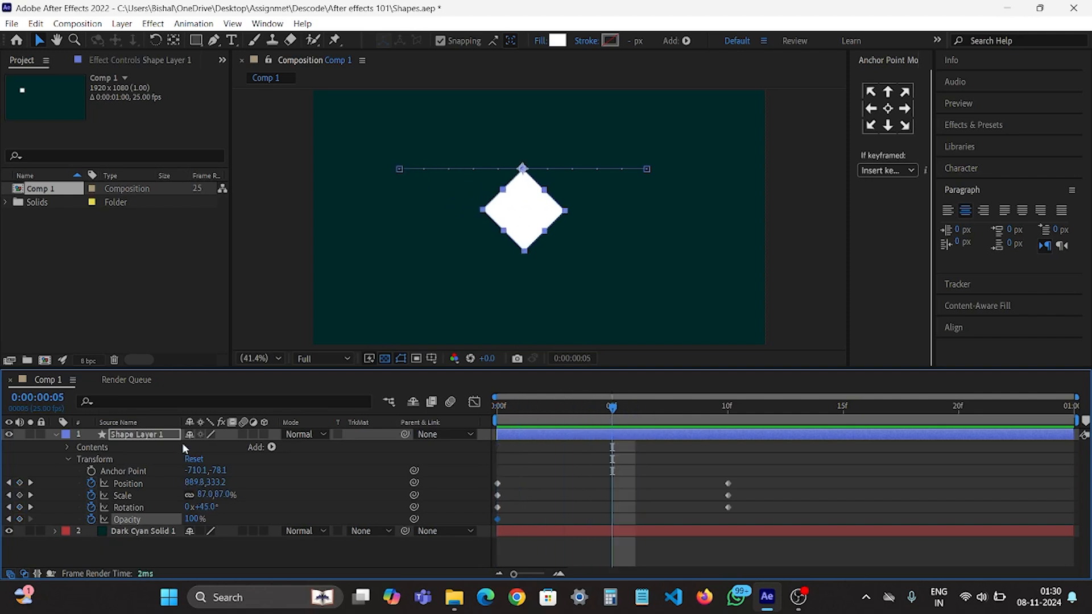
pyautogui.click(193, 518)
pyautogui.write('50')
pyautogui.click(626, 515)
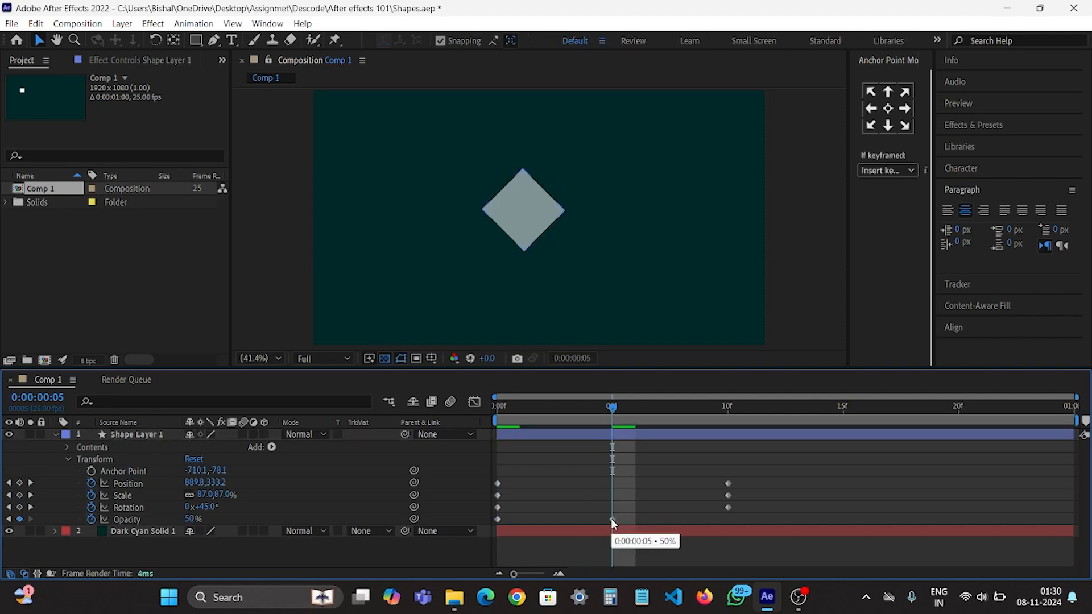
pyautogui.moveTo(612, 519); pyautogui.dragTo(730, 522)
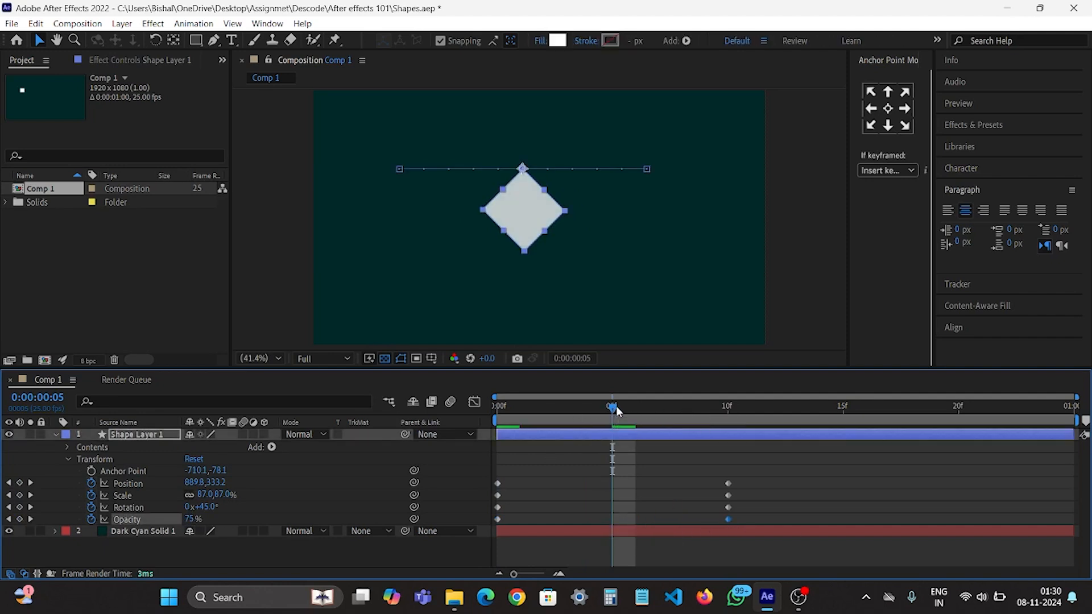
# Set Shape Layer 1's Opacity keyframe at frame 10 to 0% and preview the animation from frame 0
pyautogui.moveTo(616, 404); pyautogui.dragTo(481, 418)
pyautogui.press('space')
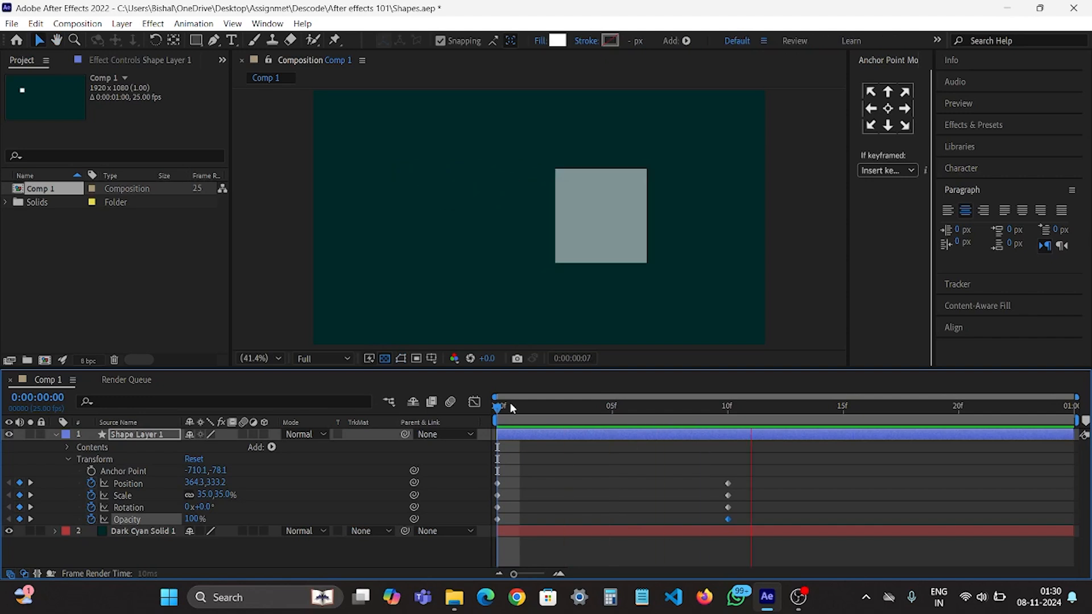
pyautogui.moveTo(661, 405); pyautogui.dragTo(731, 421)
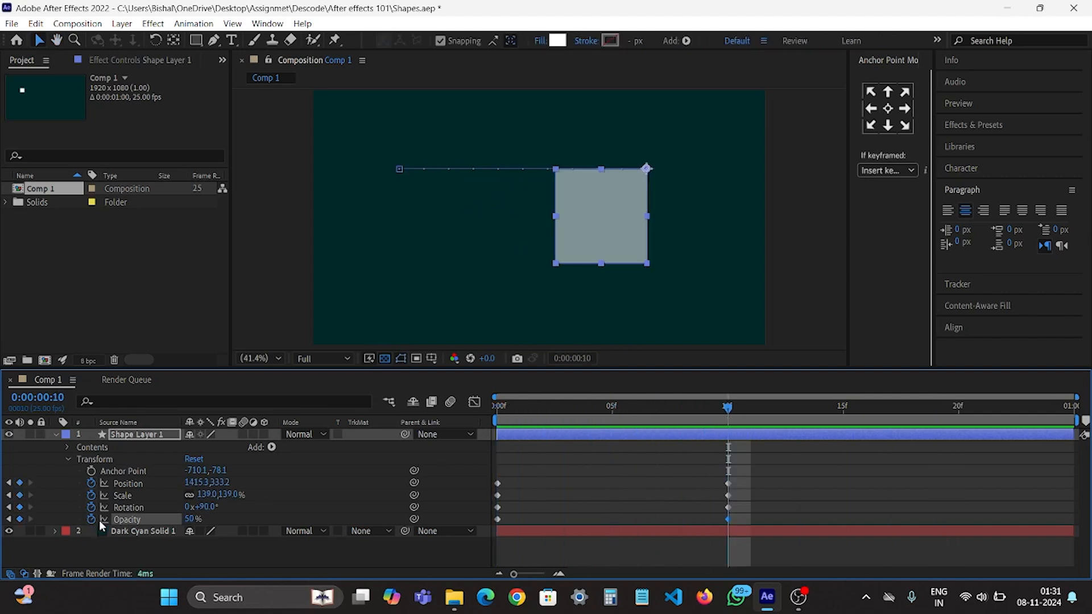
pyautogui.moveTo(192, 520); pyautogui.dragTo(105, 519)
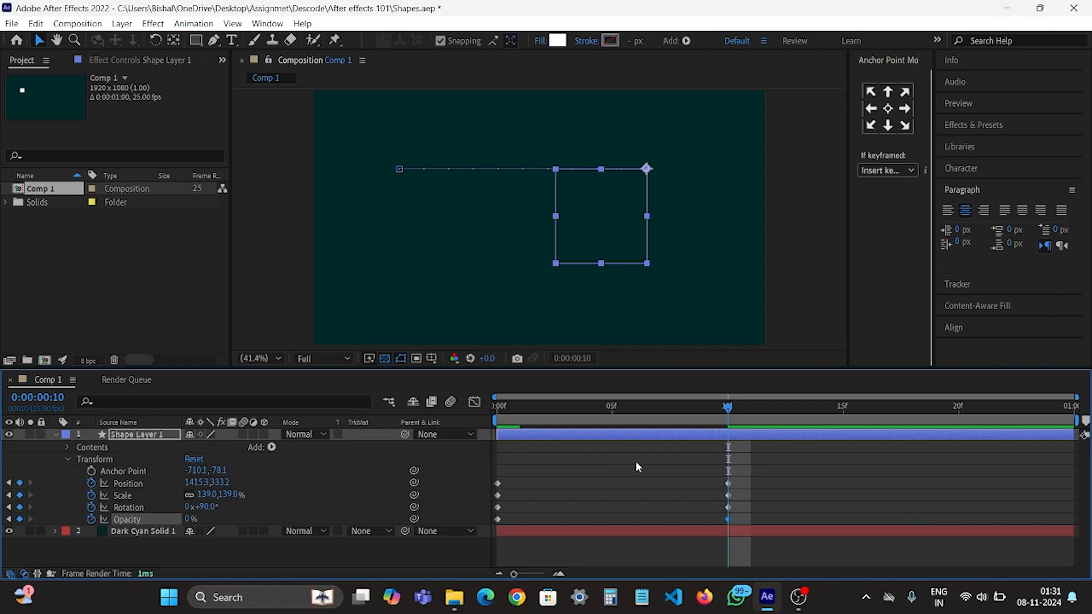
pyautogui.moveTo(625, 400); pyautogui.dragTo(485, 412)
pyautogui.press('space')
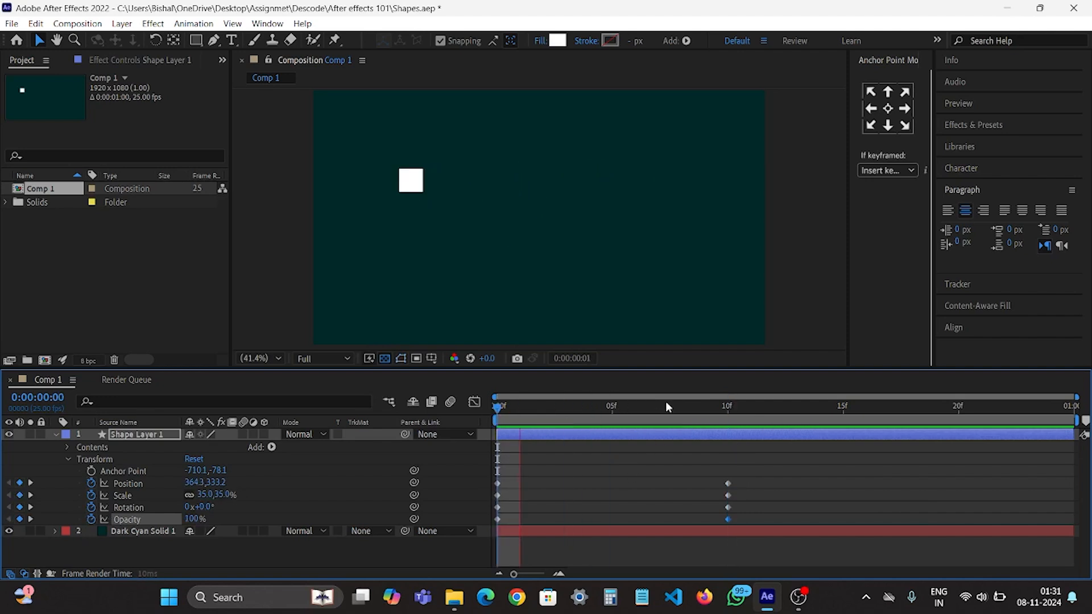
# Set Shape Layer 1's Opacity keyframe at frame 10 to 100%
pyautogui.click(728, 407)
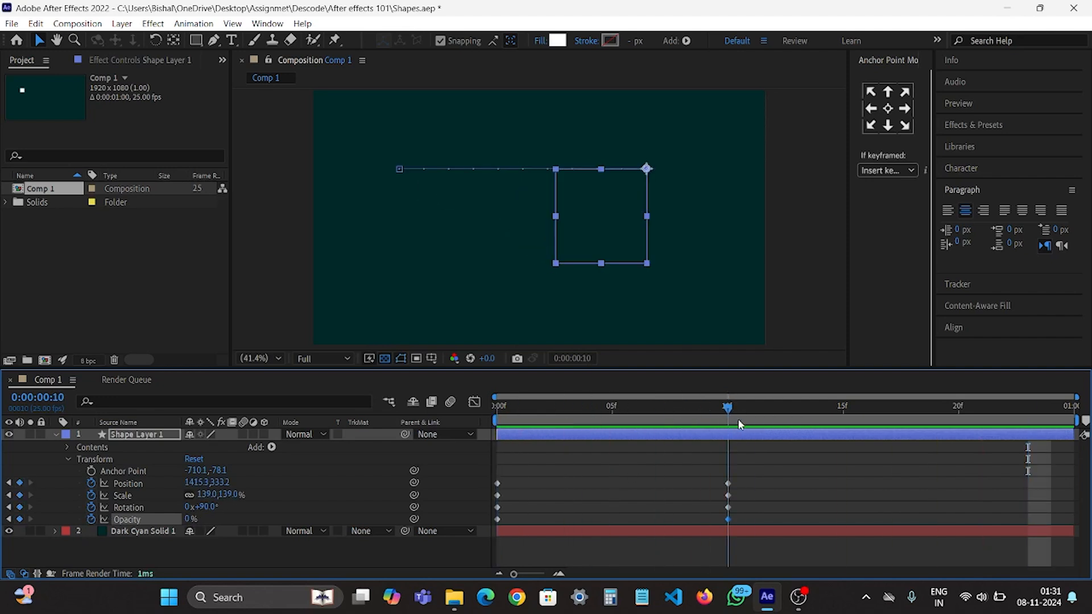
pyautogui.click(187, 520)
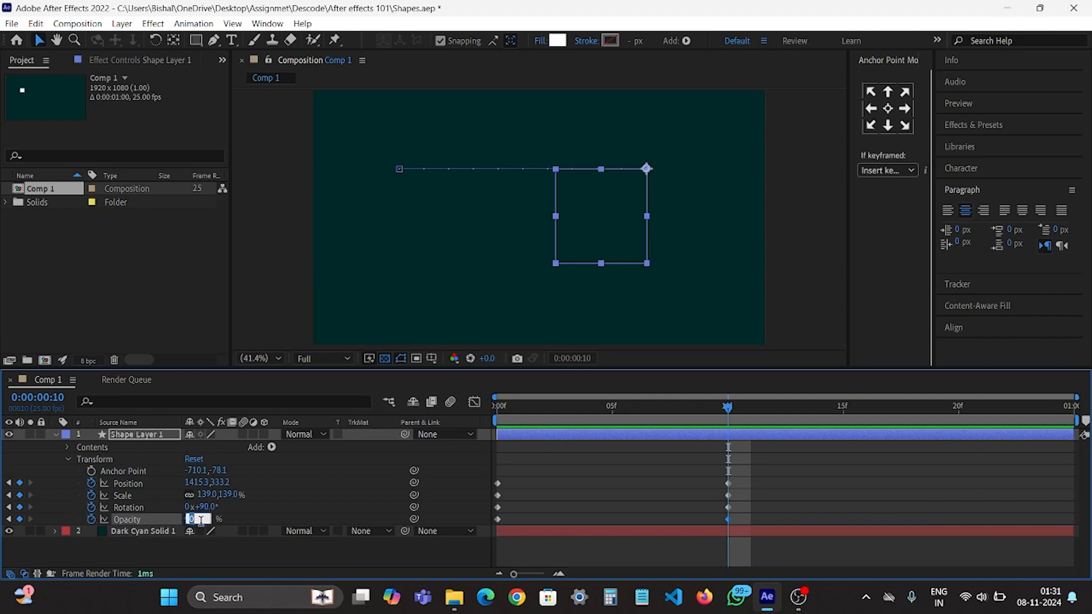
pyautogui.click(208, 518)
pyautogui.moveTo(189, 522); pyautogui.dragTo(341, 527)
pyautogui.click(719, 507)
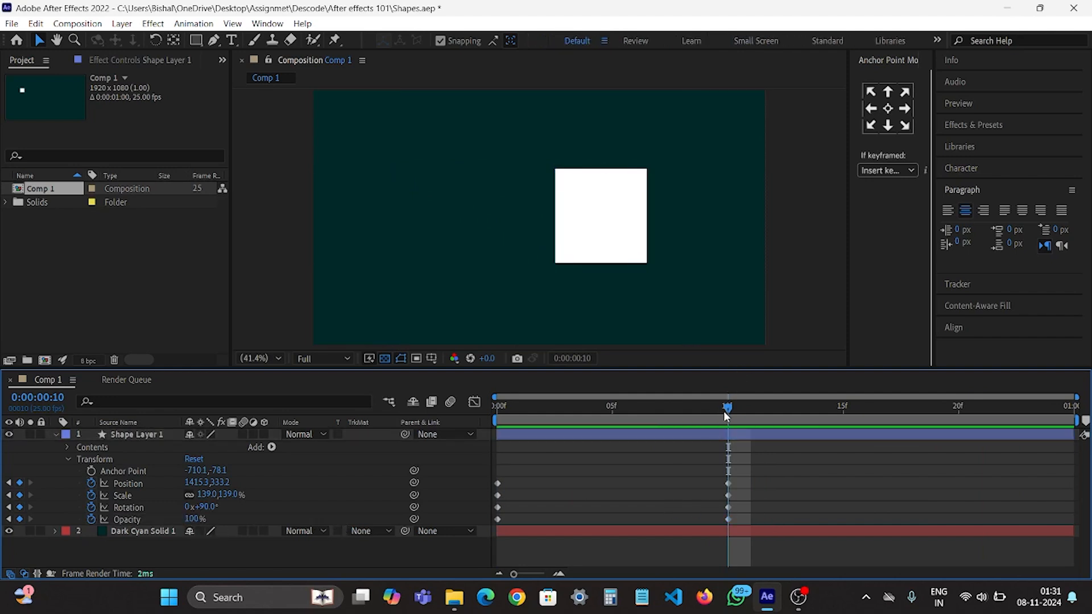
# Move the frame 10 keyframes of Position, Scale, Rotation and Opacity to frame 20 and preview the slower animation from frame 0
pyautogui.moveTo(725, 412)
pyautogui.mouseDown()
pyautogui.moveTo(662, 411)
pyautogui.moveTo(727, 411)
pyautogui.mouseUp()
pyautogui.moveTo(710, 484); pyautogui.dragTo(761, 533)
pyautogui.moveTo(729, 484); pyautogui.dragTo(959, 483)
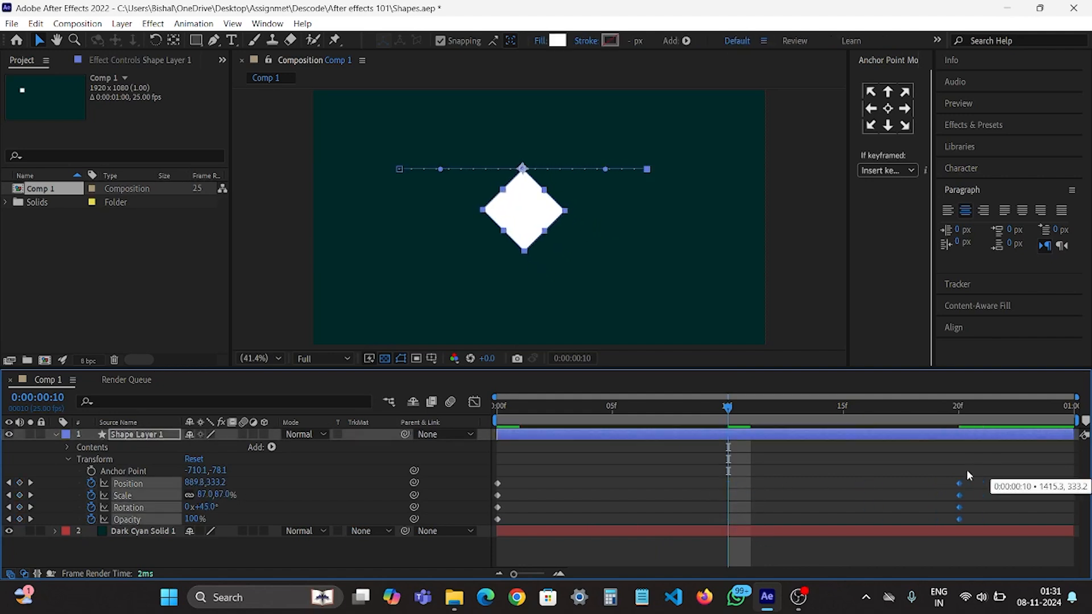
pyautogui.moveTo(701, 416); pyautogui.dragTo(463, 414)
pyautogui.press('space')
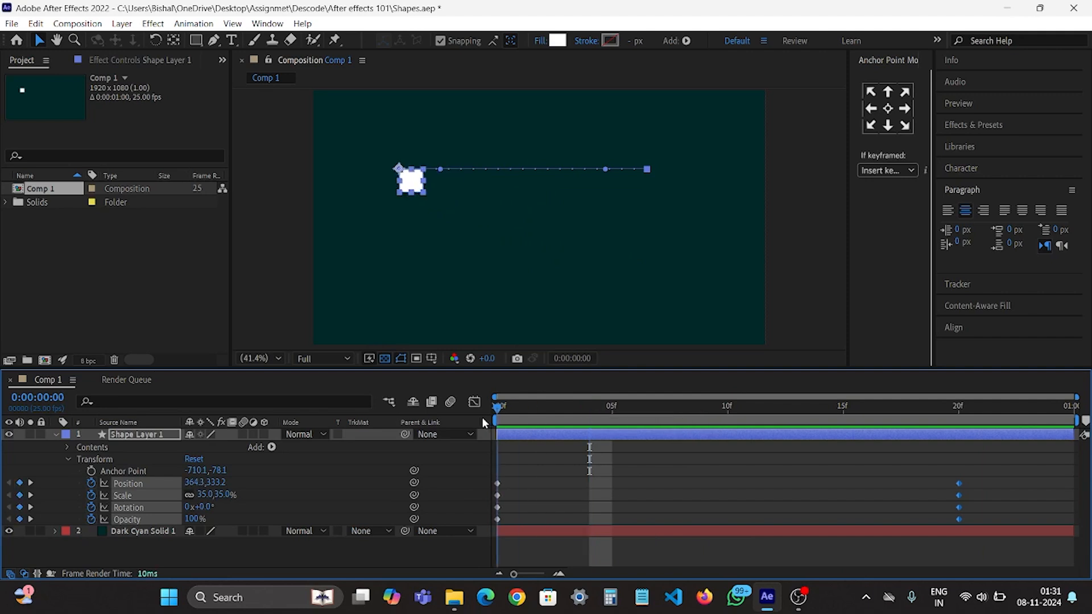
pyautogui.click(527, 410)
pyautogui.click(598, 418)
pyautogui.moveTo(598, 412); pyautogui.dragTo(705, 444)
pyautogui.moveTo(632, 448); pyautogui.dragTo(469, 462)
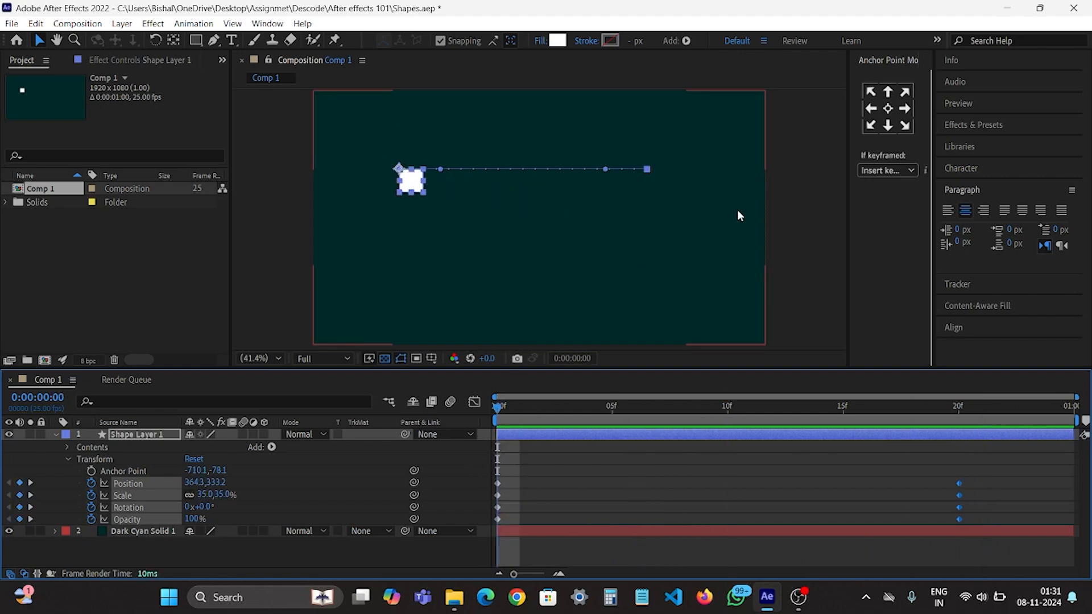
pyautogui.click(566, 481)
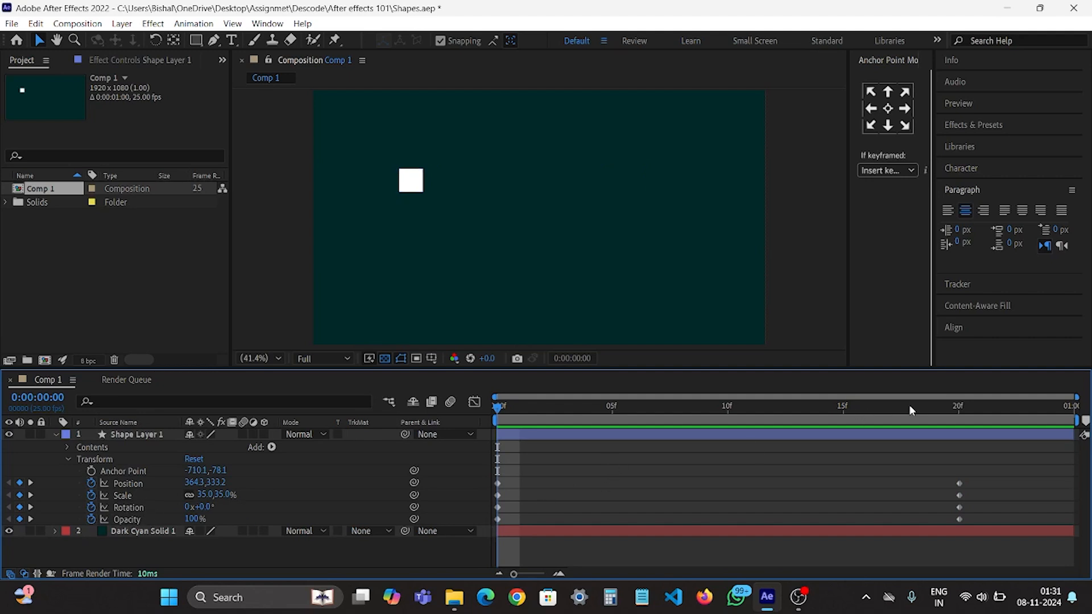
# Set Shape Layer 1's Opacity keyframe at frame 20 to 0% and preview the fade-out
pyautogui.moveTo(909, 405); pyautogui.dragTo(959, 408)
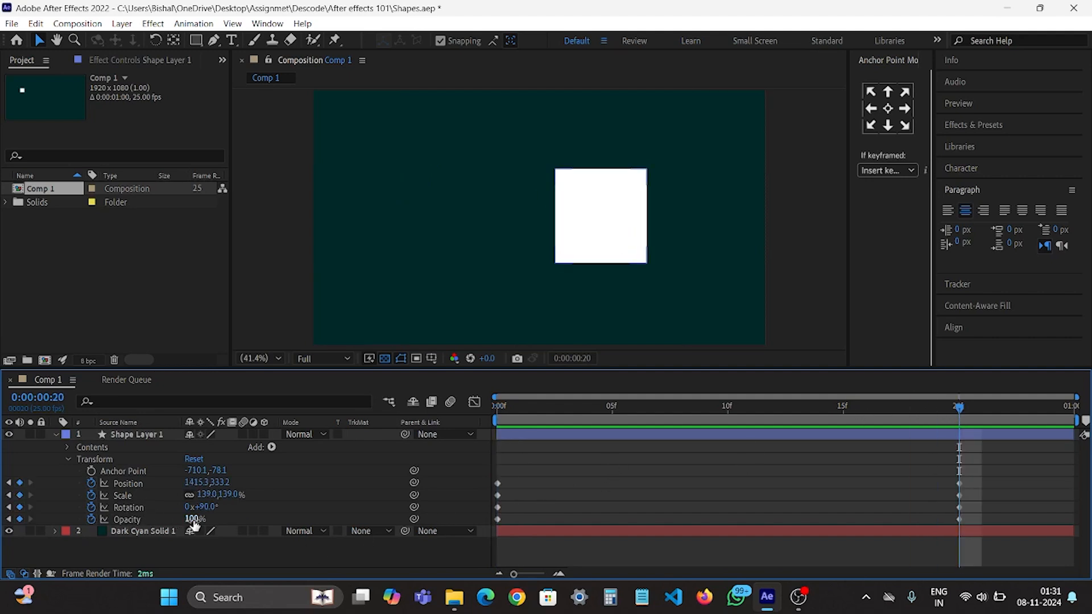
pyautogui.moveTo(194, 521); pyautogui.dragTo(62, 519)
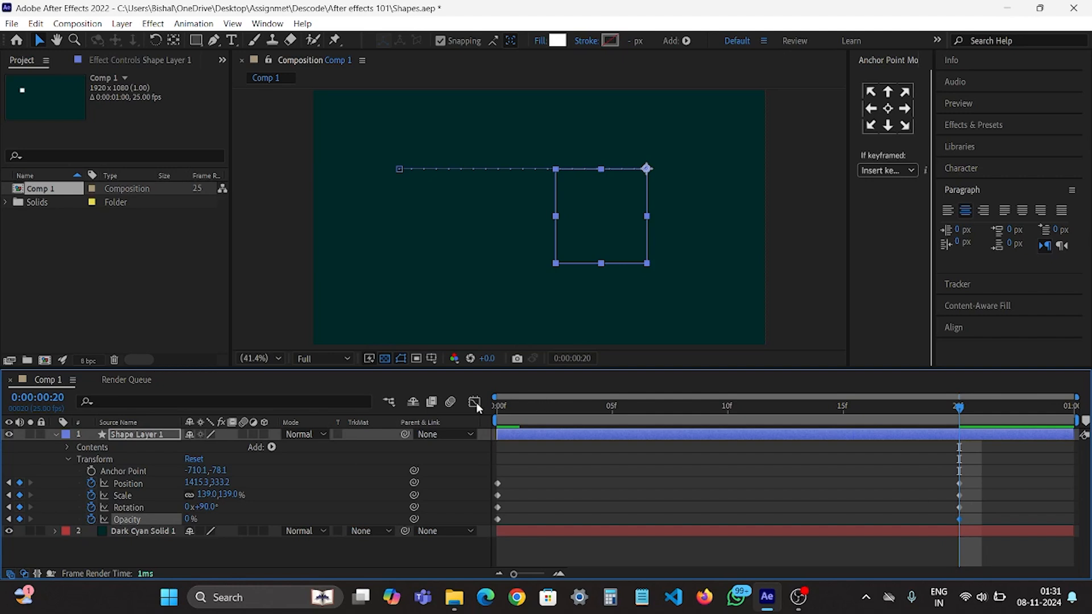
pyautogui.press('space')
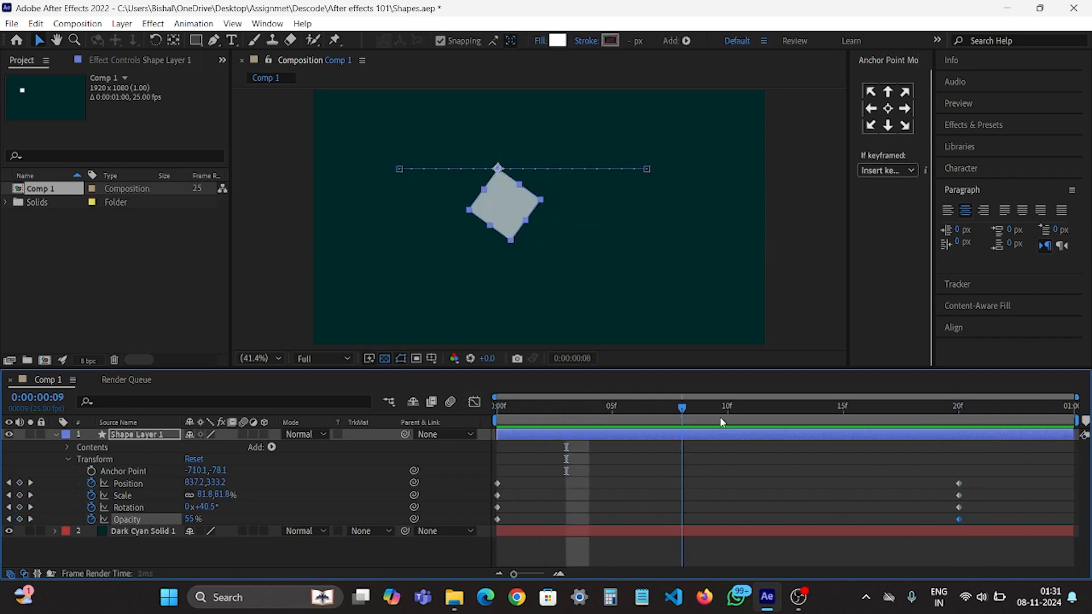
# Set Shape Layer 1's Opacity to 0% at frame 0 and 100% at frame 20, and preview the fade-in
pyautogui.press('space')
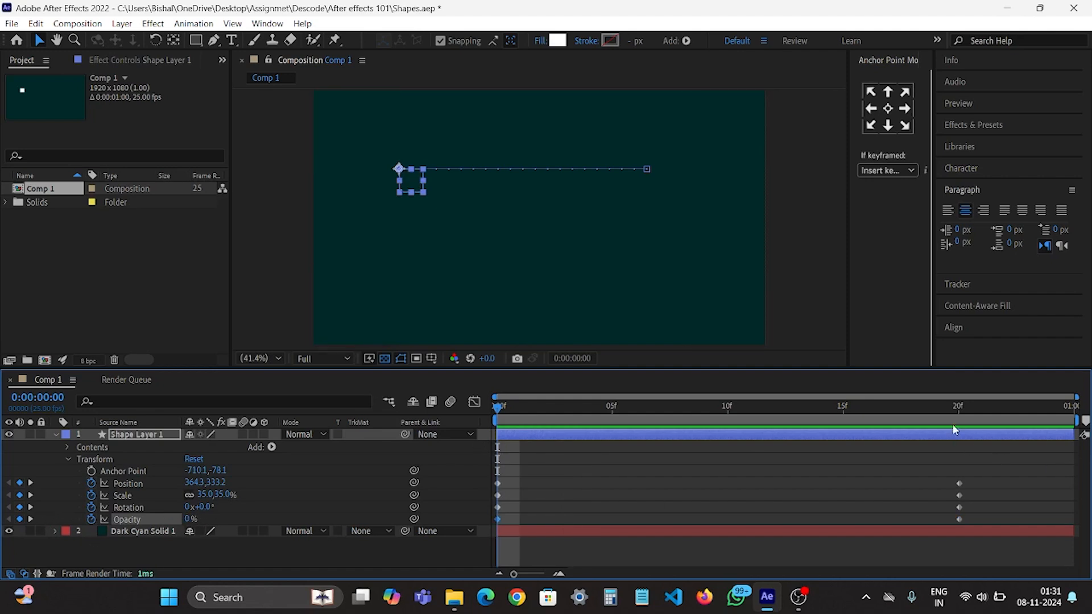
pyautogui.click(957, 407)
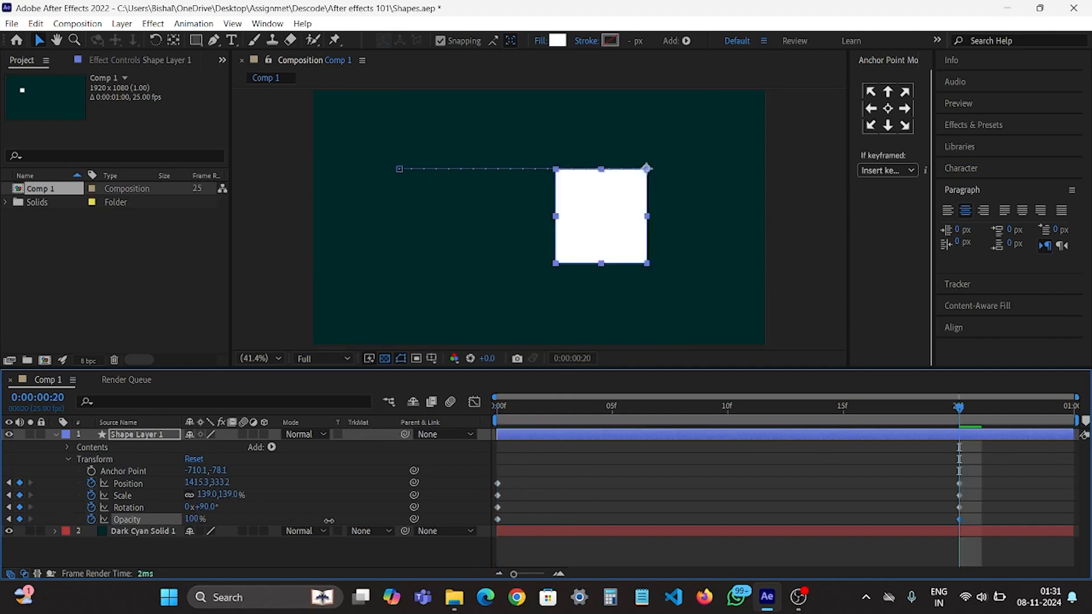
pyautogui.moveTo(520, 411); pyautogui.dragTo(441, 418)
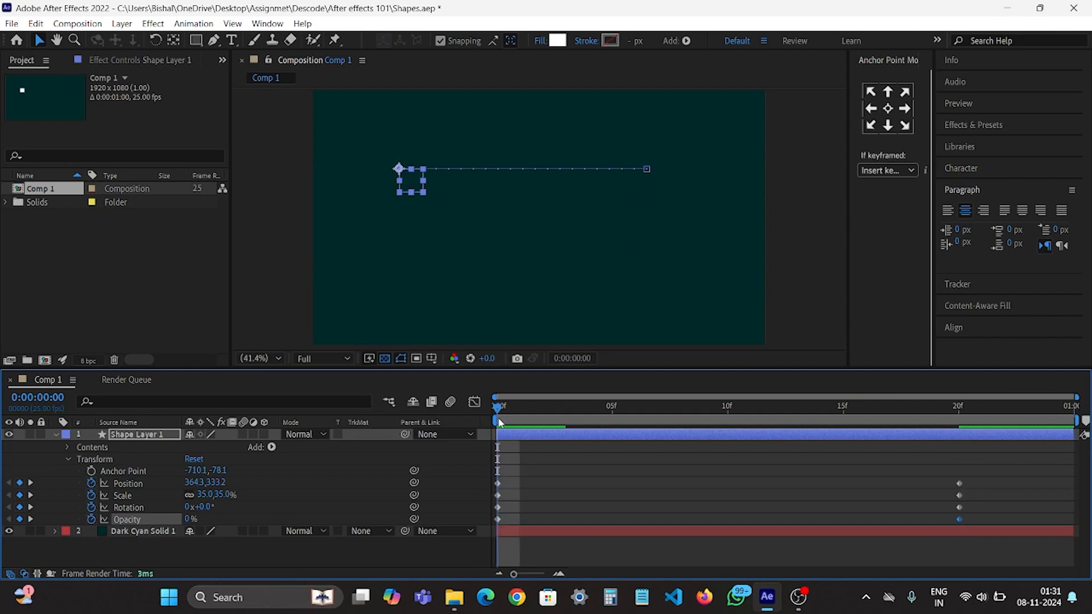
pyautogui.press('space')
pyautogui.press('space')
# Scrub through the fade-in between frames 0 and 20, and save the project
pyautogui.moveTo(516, 411); pyautogui.dragTo(965, 428)
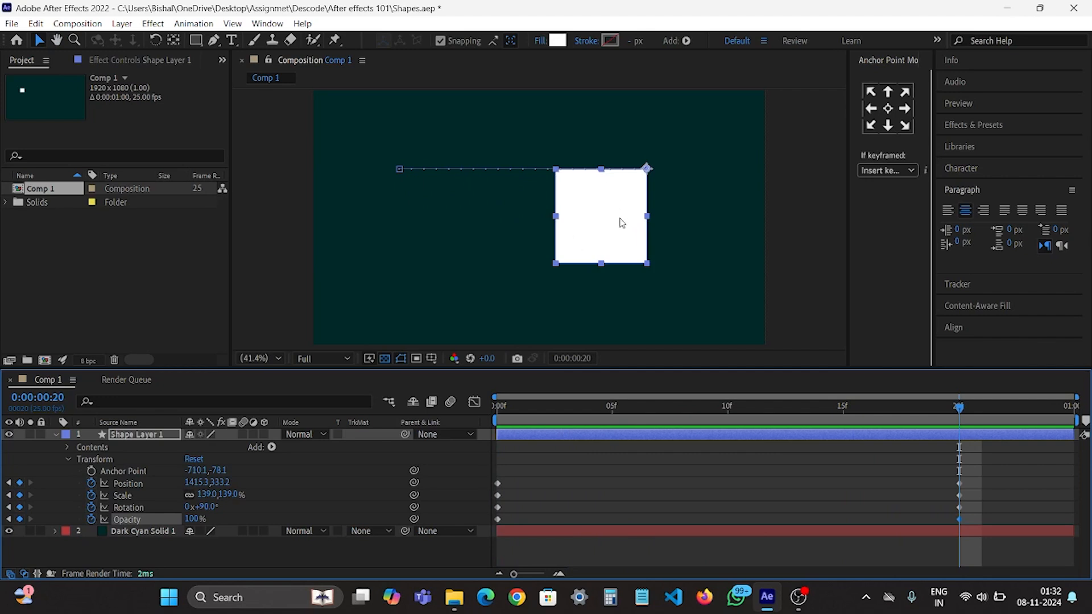
pyautogui.moveTo(520, 409); pyautogui.dragTo(461, 412)
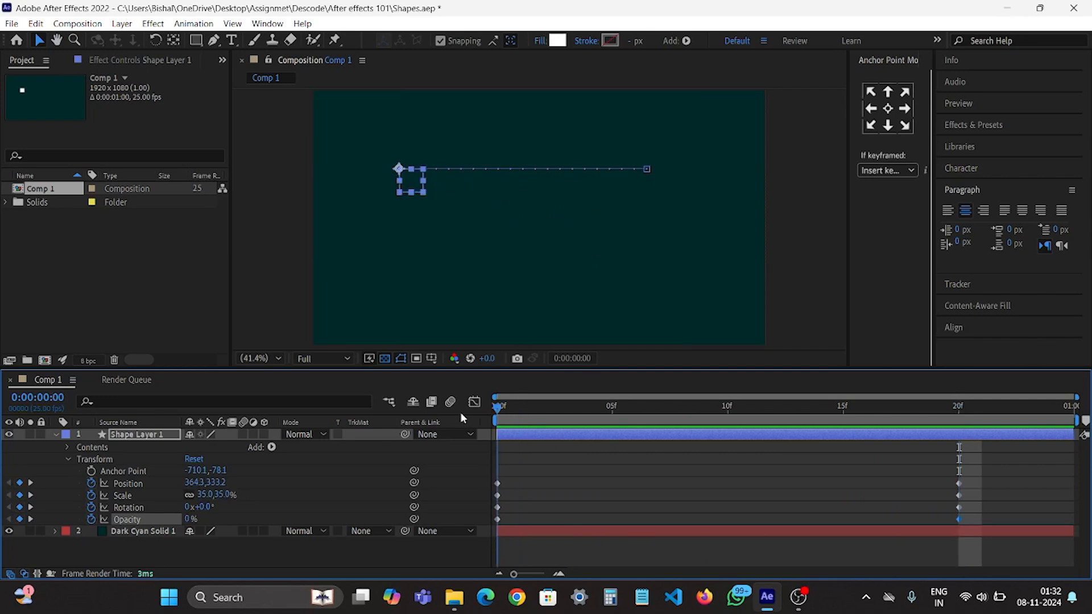
pyautogui.click(551, 410)
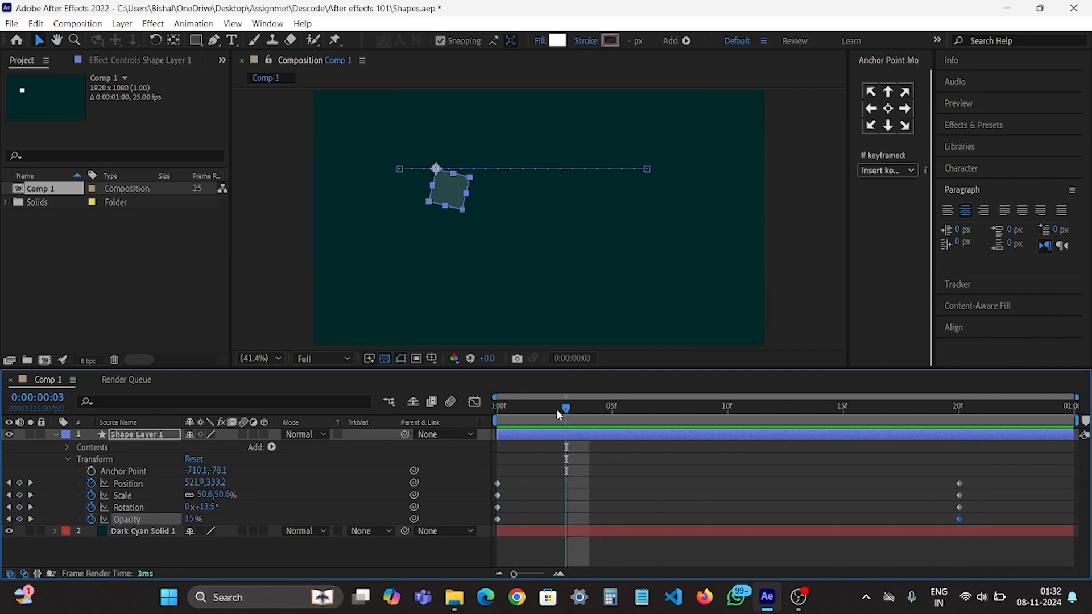
pyautogui.hotkey('ctrl', 's')
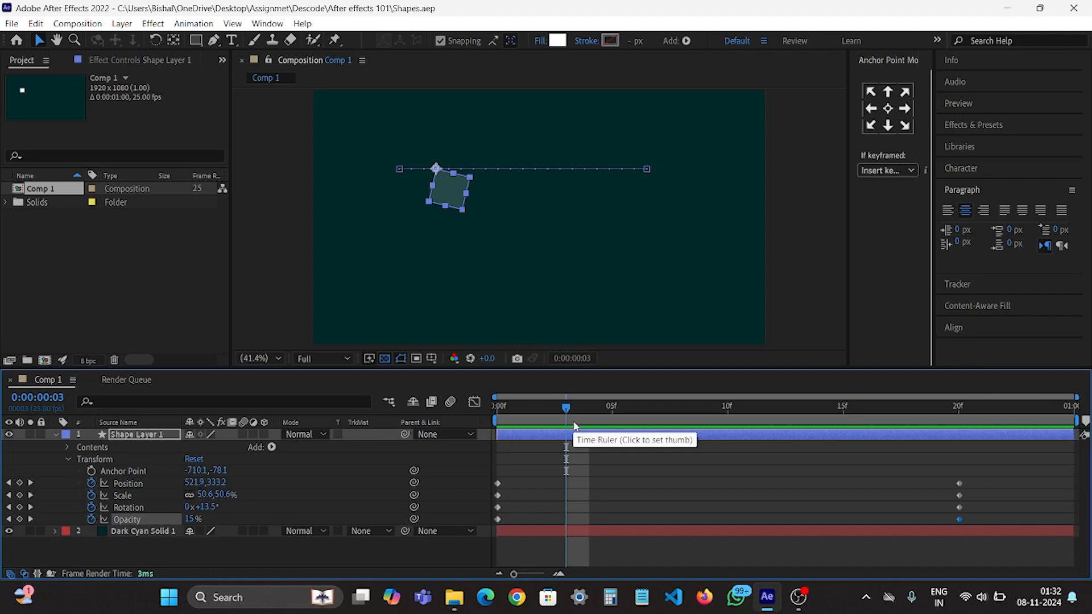
# Set the temporal interpolation of all Position, Scale, Rotation and Opacity keyframes on Shape Layer 1 to Bezier
pyautogui.moveTo(526, 408); pyautogui.dragTo(959, 433)
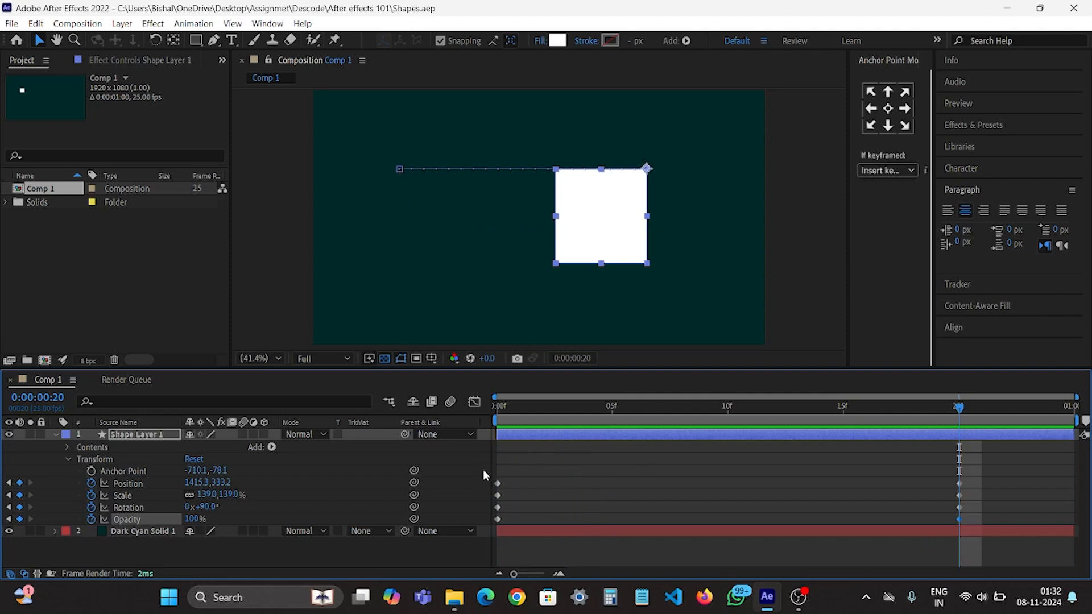
pyautogui.moveTo(479, 473); pyautogui.dragTo(1009, 524)
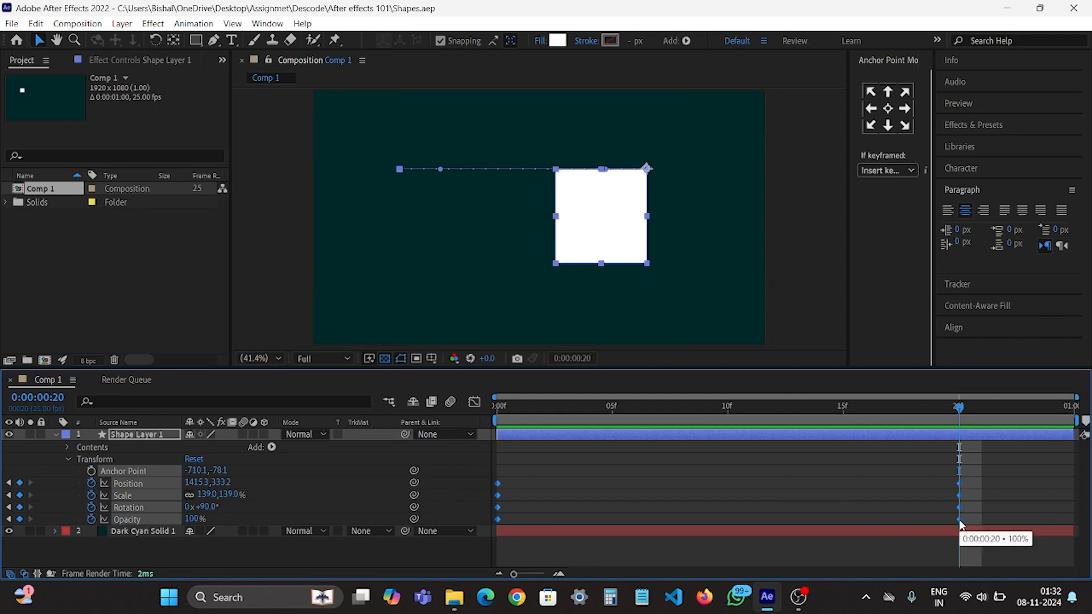
pyautogui.rightClick(944, 519)
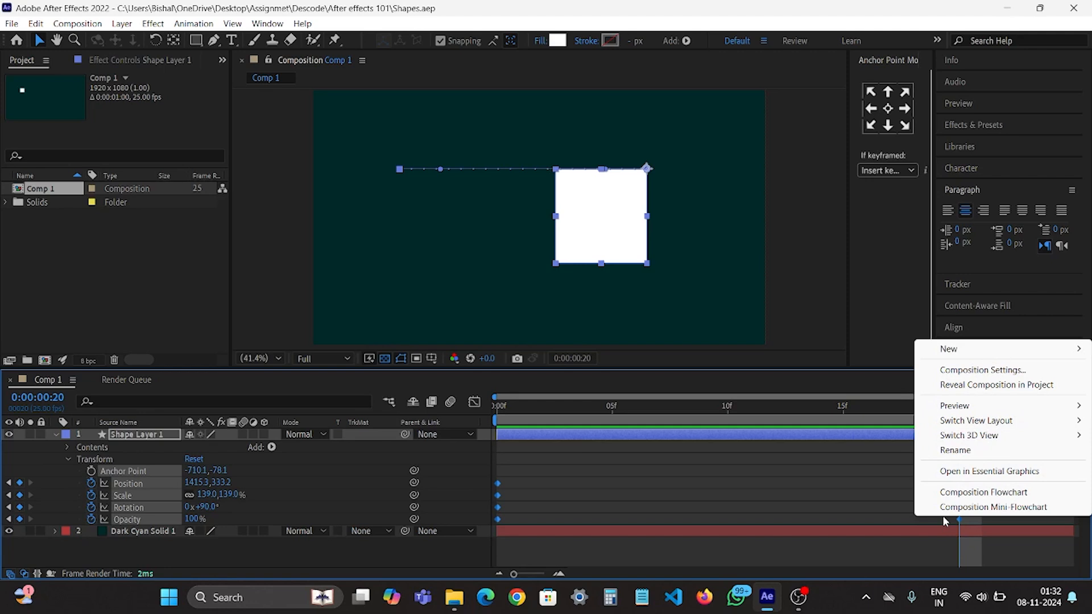
pyautogui.rightClick(958, 520)
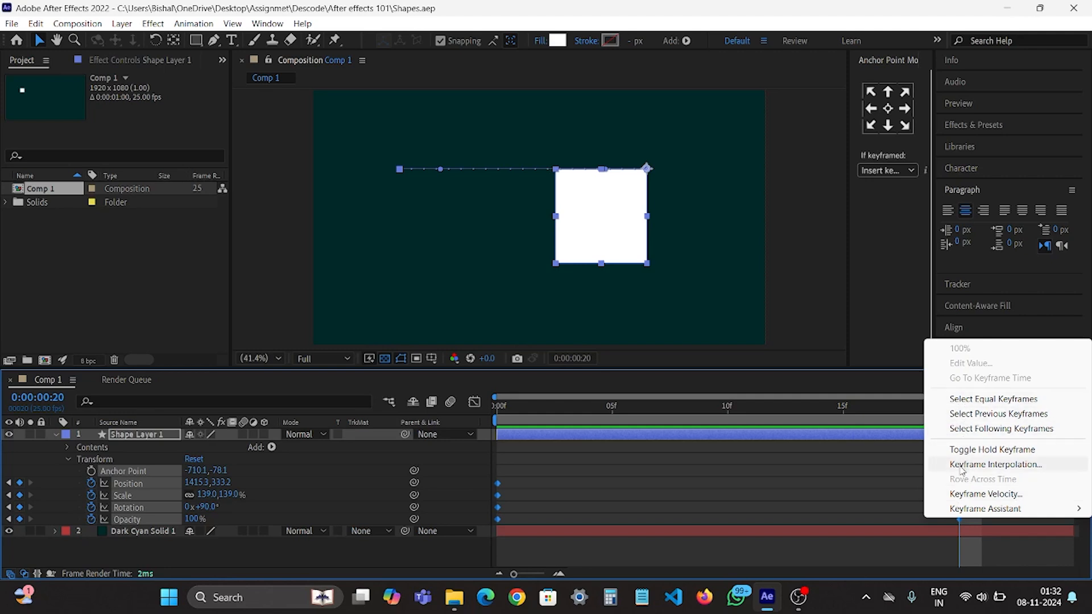
pyautogui.click(995, 464)
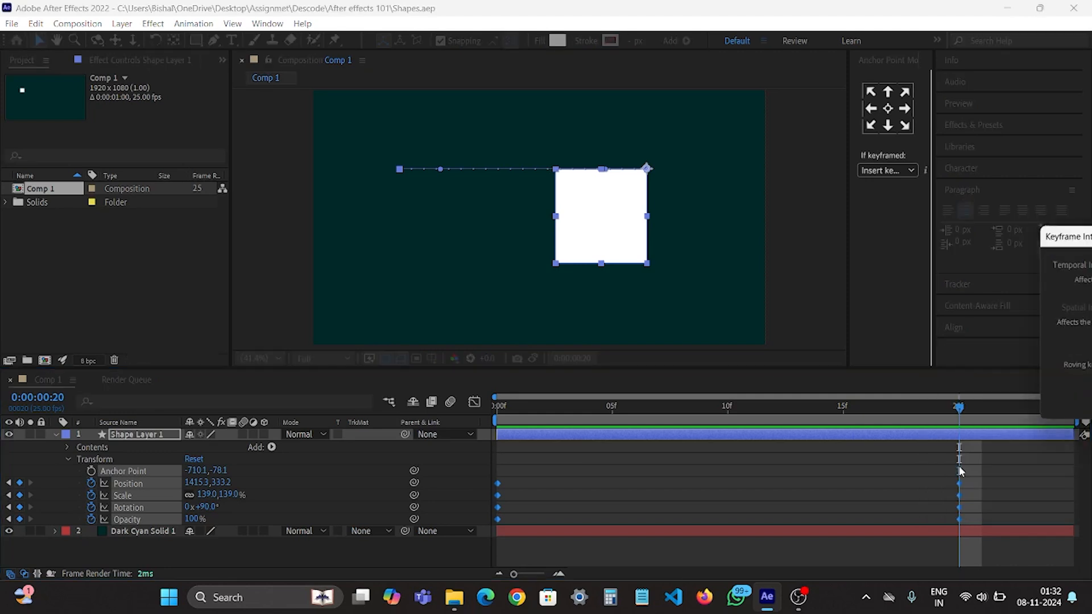
pyautogui.moveTo(1065, 241); pyautogui.dragTo(612, 280)
pyautogui.click(717, 307)
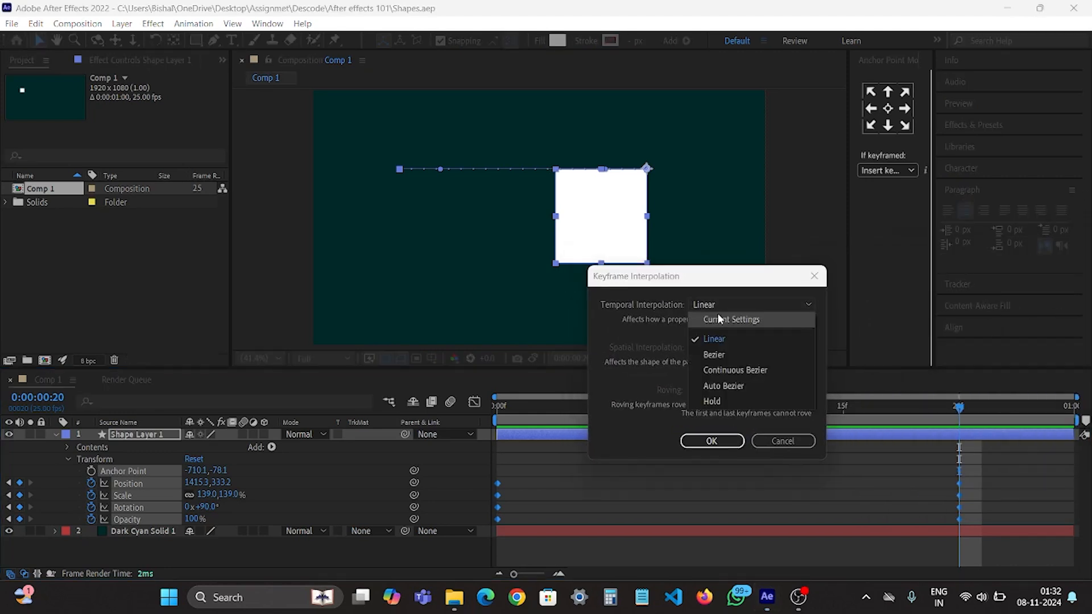
pyautogui.click(725, 353)
pyautogui.click(711, 441)
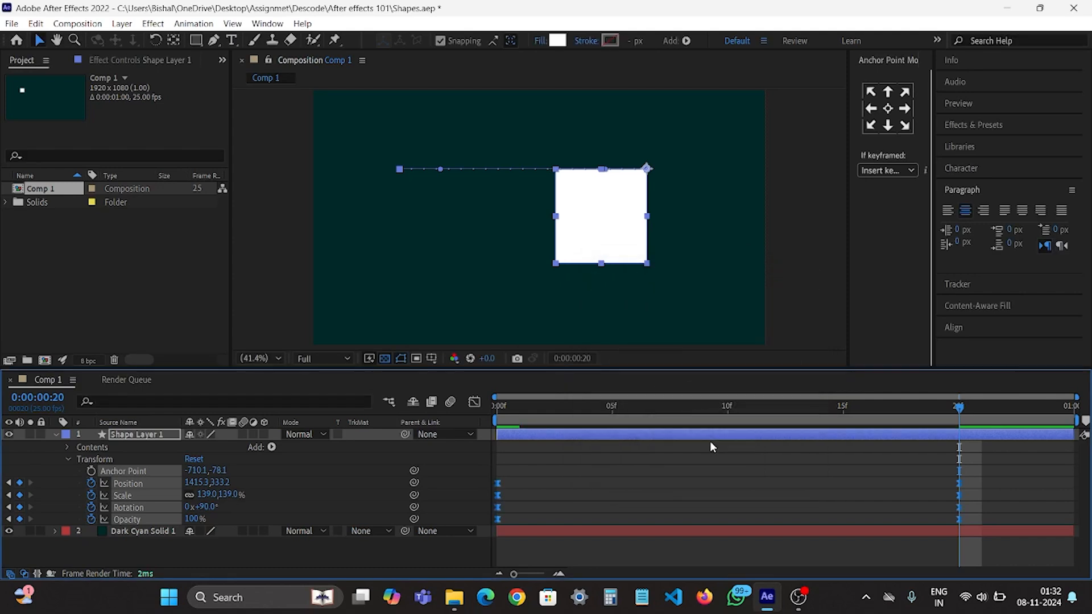
# Play a preview of the Bezier-interpolated animation from frame 0
pyautogui.moveTo(650, 402); pyautogui.dragTo(453, 411)
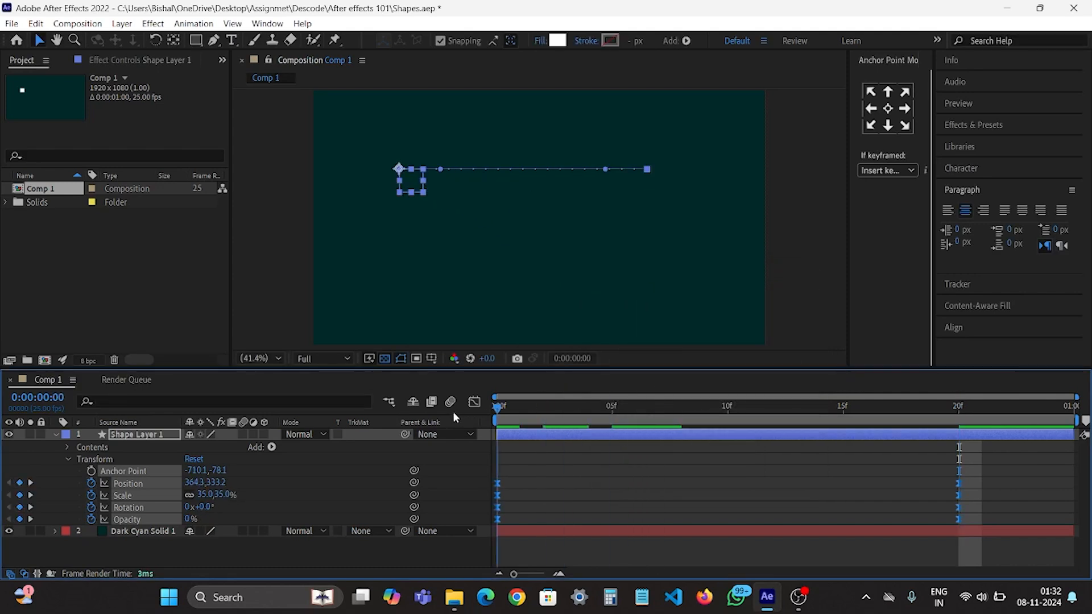
pyautogui.click(533, 459)
pyautogui.press('space')
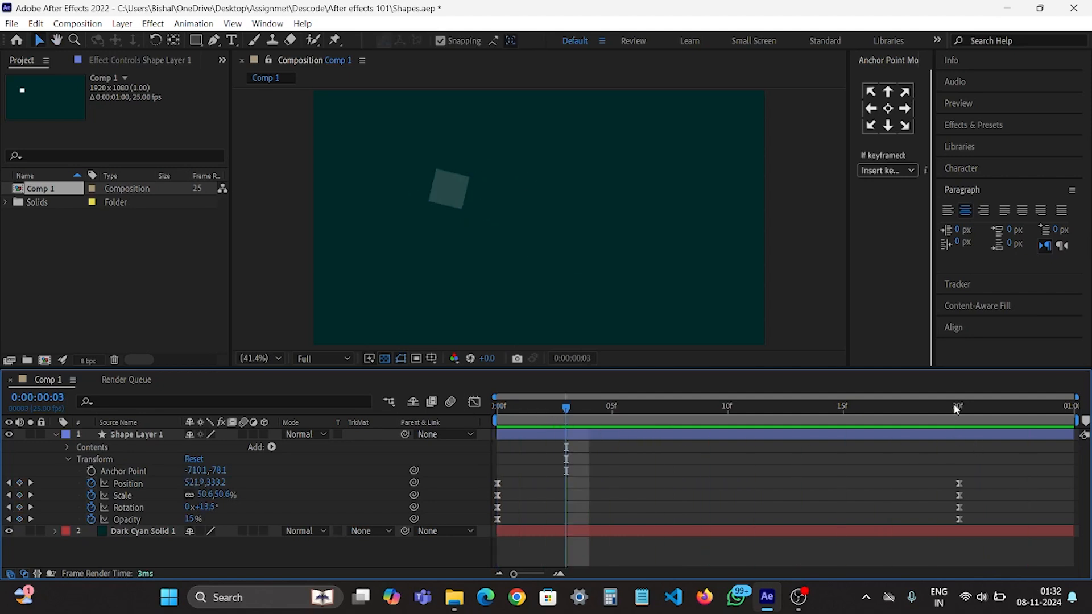
# Apply Easy Ease Out to both Position keyframes of Shape Layer 1
pyautogui.moveTo(968, 470); pyautogui.dragTo(426, 487)
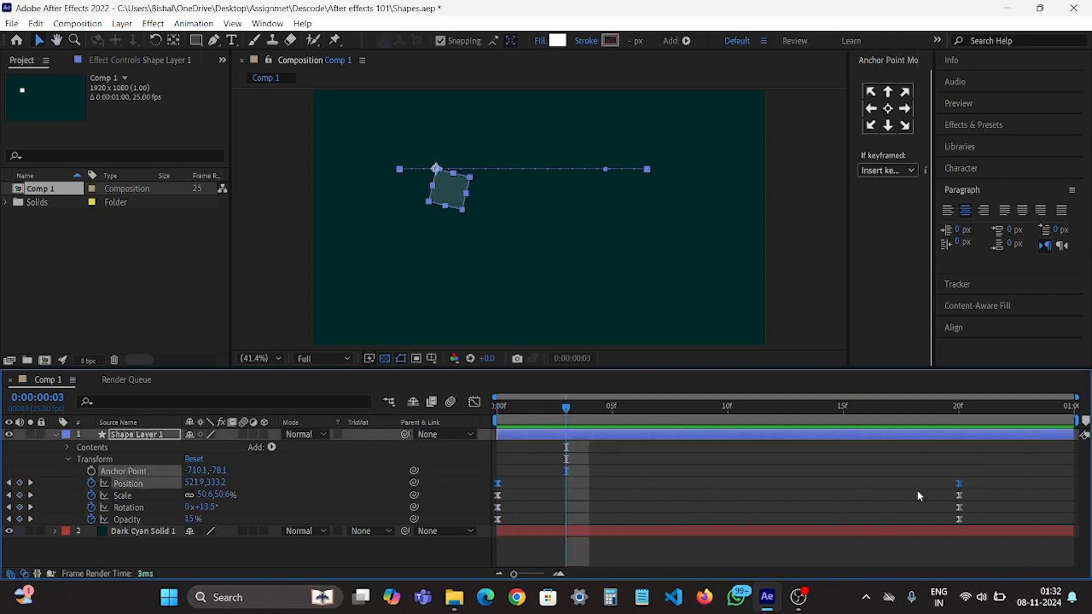
pyautogui.rightClick(960, 484)
pyautogui.moveTo(975, 477)
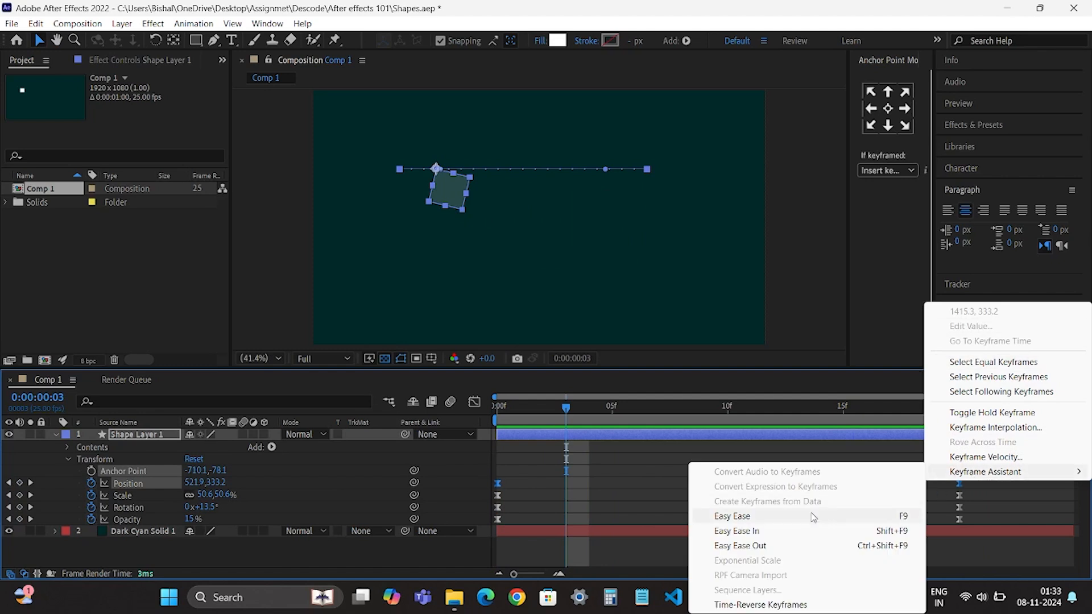
pyautogui.click(754, 547)
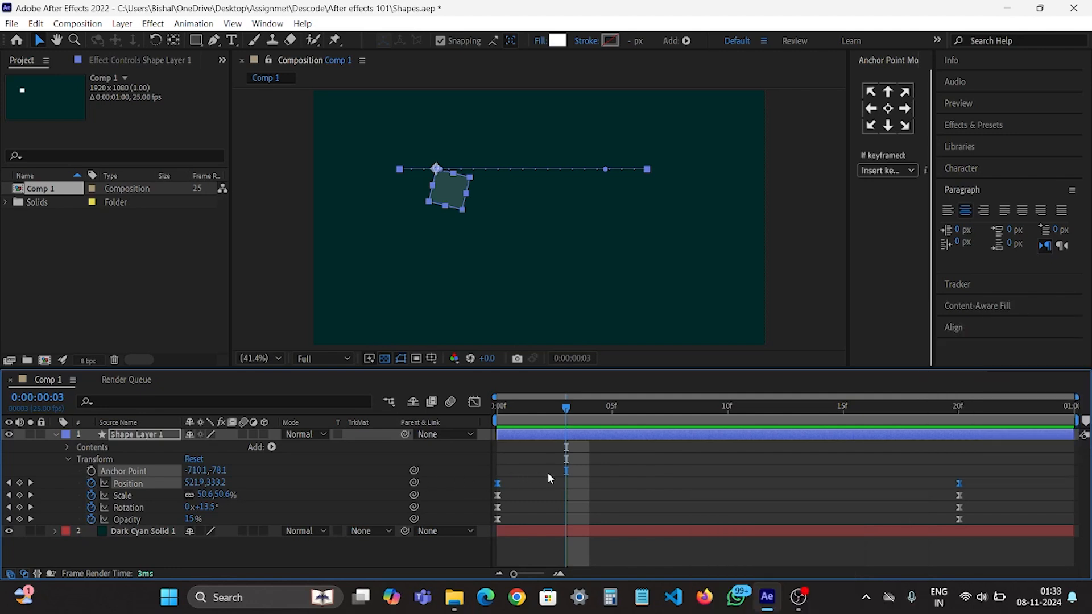
# Return the transform keyframes to linear interpolation and move the frame 20 keyframes of all four animated properties to frame 10
pyautogui.press('k')
pyautogui.click(788, 474)
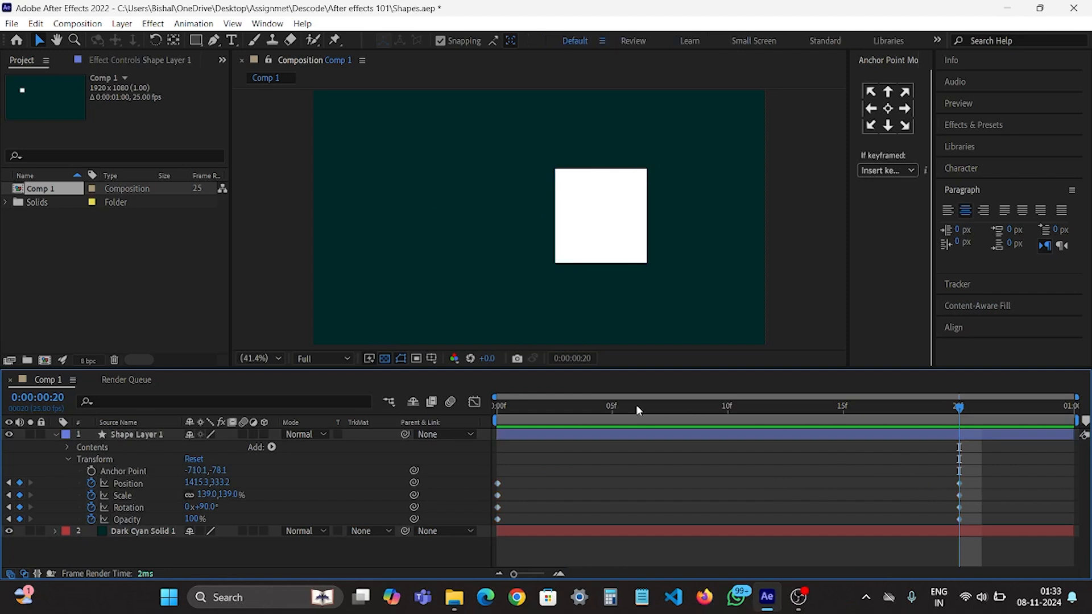
pyautogui.click(731, 407)
pyautogui.moveTo(939, 490); pyautogui.dragTo(718, 483)
pyautogui.click(778, 500)
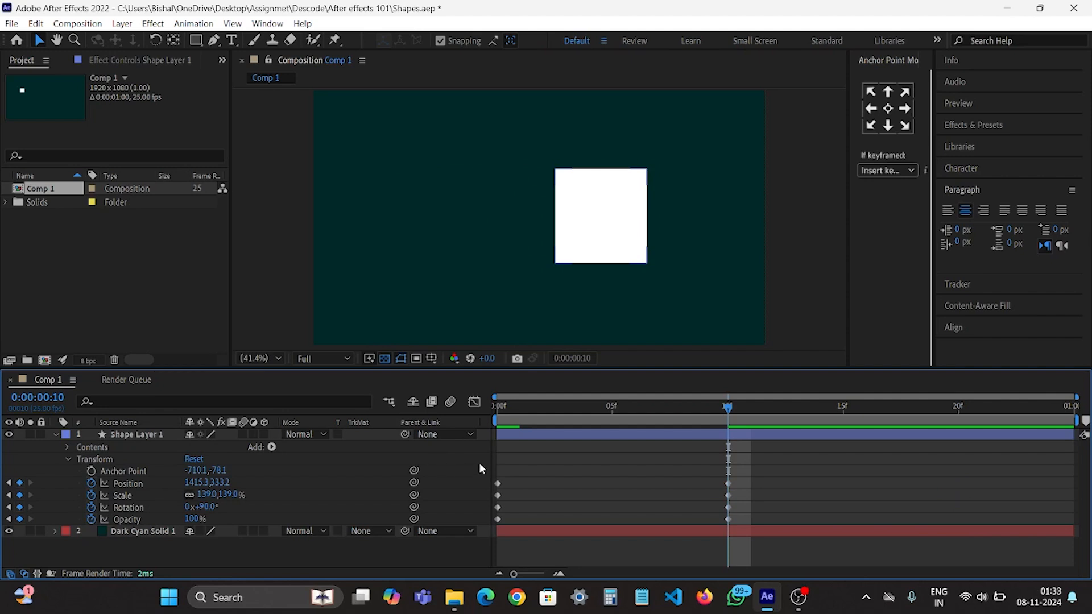
# Apply Easy Ease In to both Position keyframes of Shape Layer 1
pyautogui.moveTo(479, 463); pyautogui.dragTo(739, 484)
pyautogui.rightClick(728, 484)
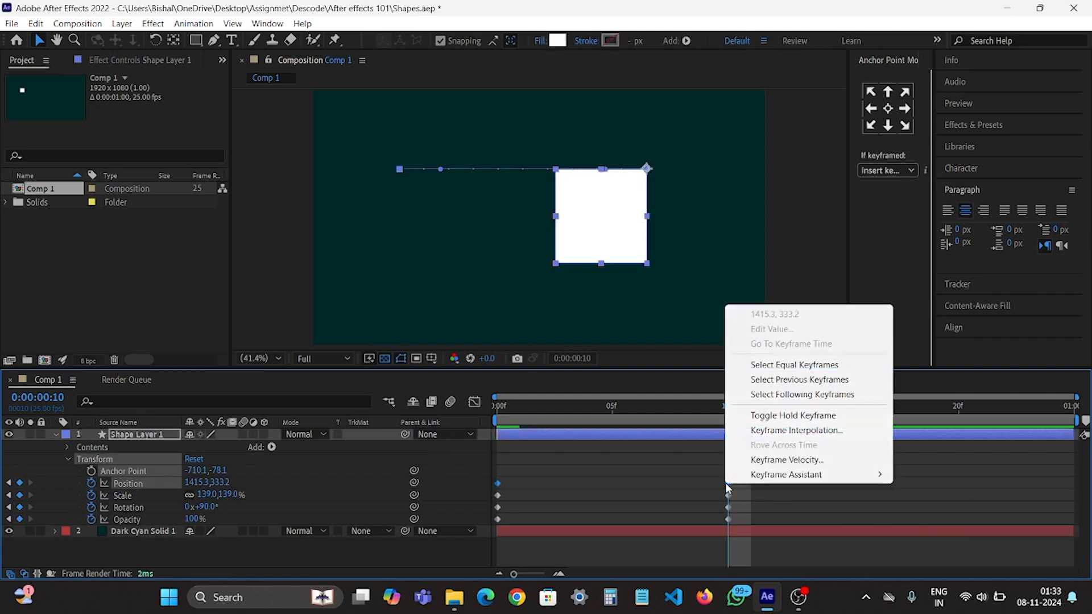
pyautogui.moveTo(789, 474)
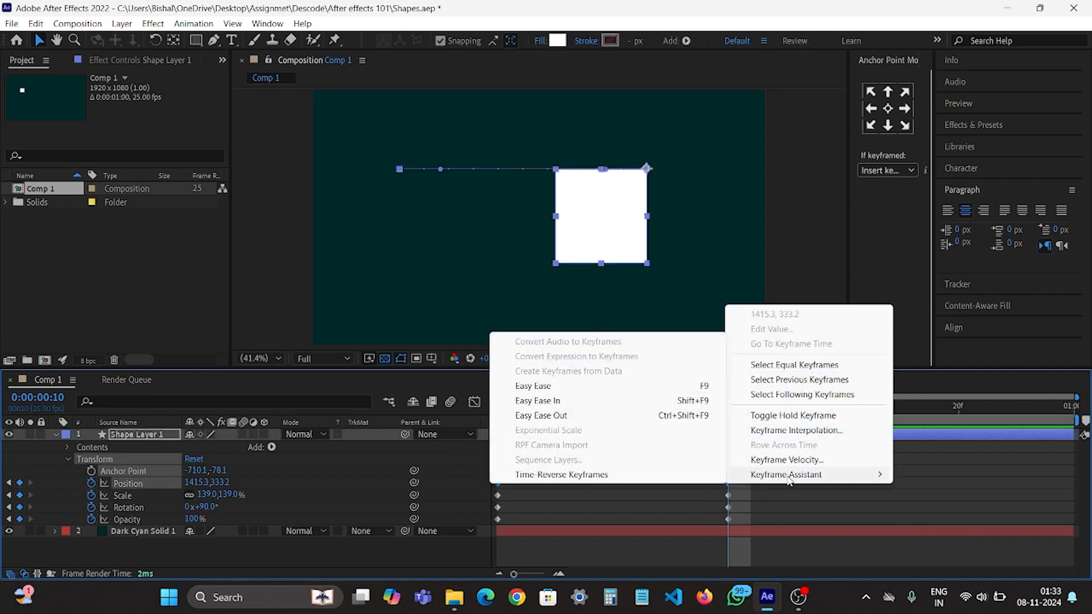
pyautogui.click(599, 401)
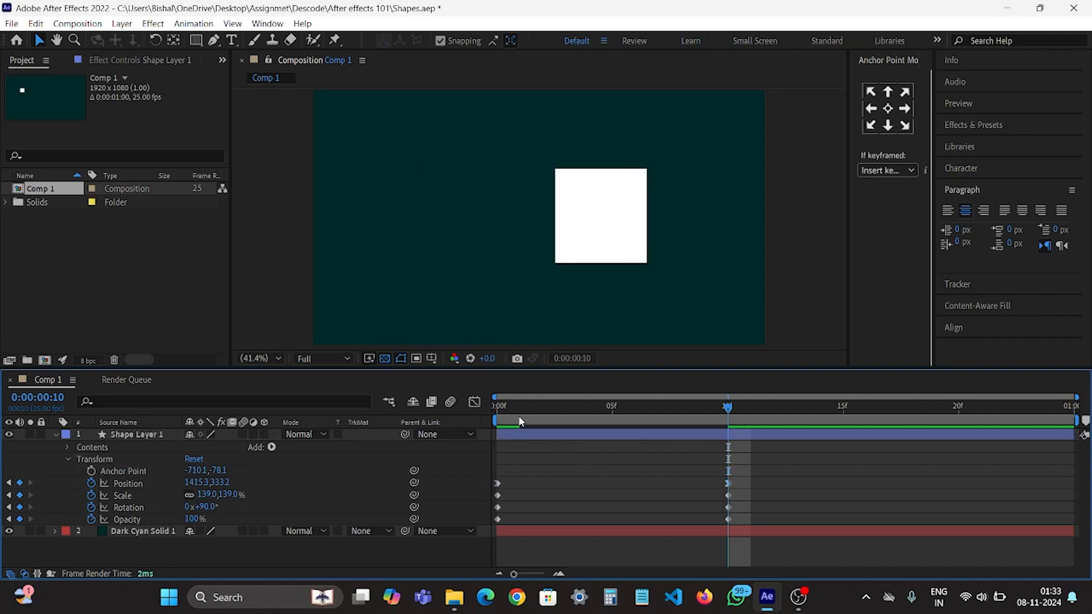
# Play the animation with Easy Ease In on Position from frame 0 and scrub through it
pyautogui.press('space')
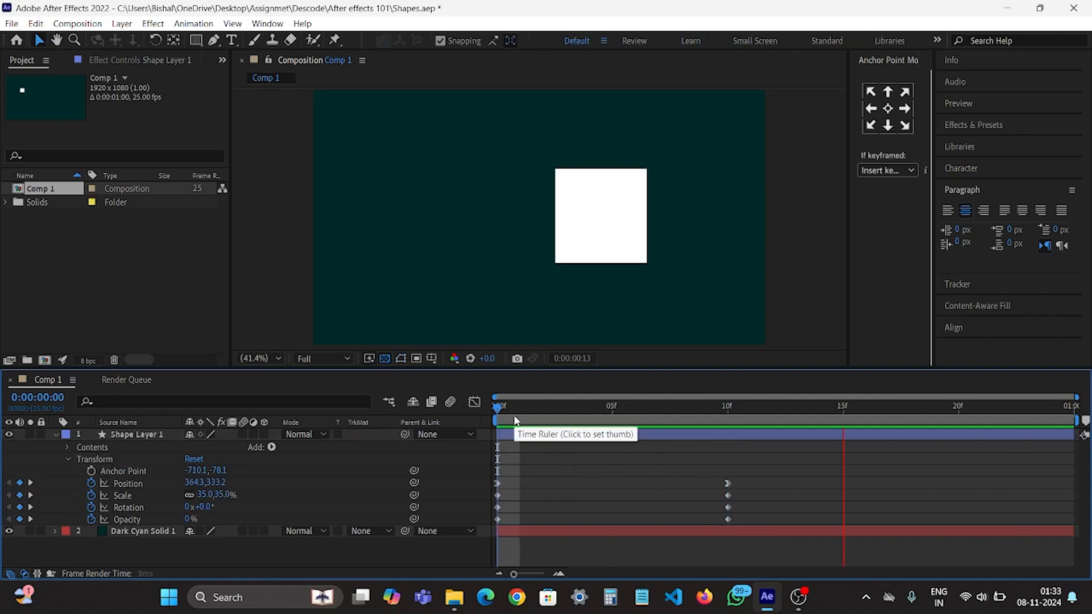
pyautogui.click(500, 407)
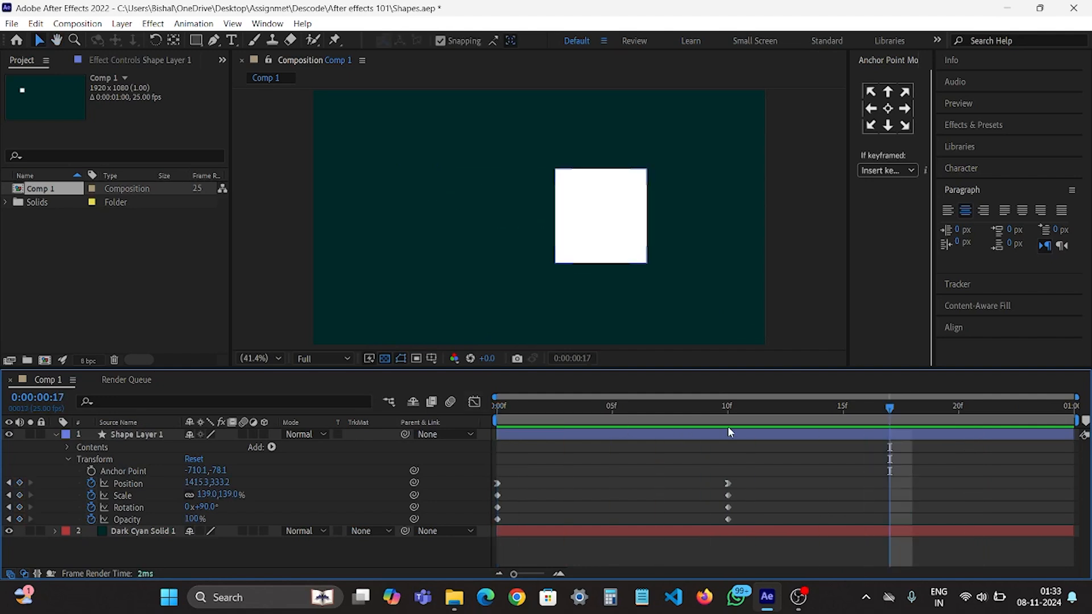
pyautogui.click(590, 407)
pyautogui.moveTo(562, 416); pyautogui.dragTo(478, 431)
pyautogui.press('space')
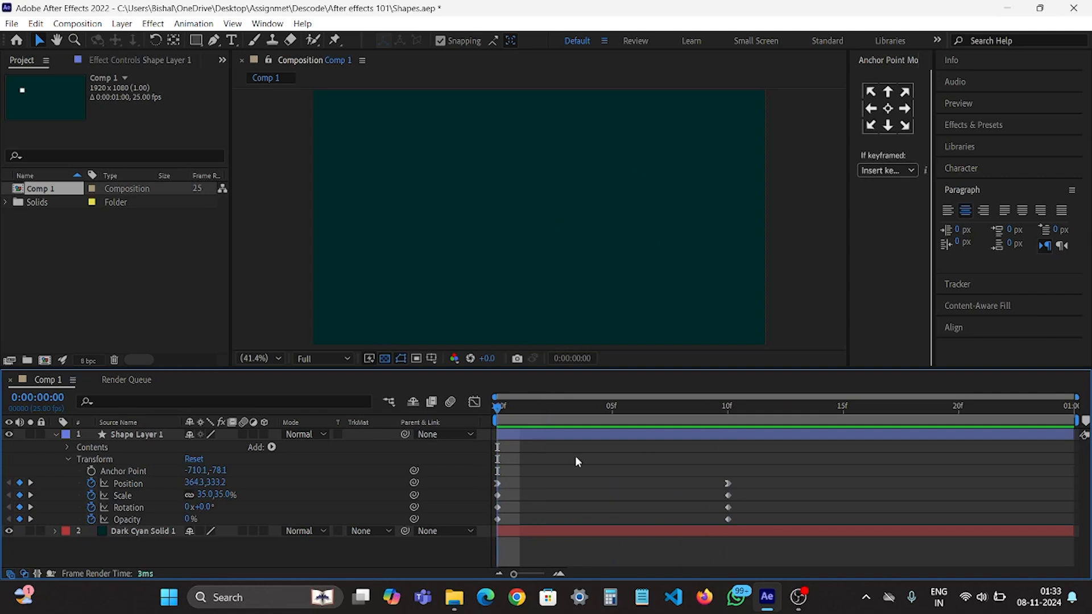
# Undo the Easy Ease In and apply Easy Ease Out to the two Position keyframes of Shape Layer 1
pyautogui.hotkey('ctrl', 'z')
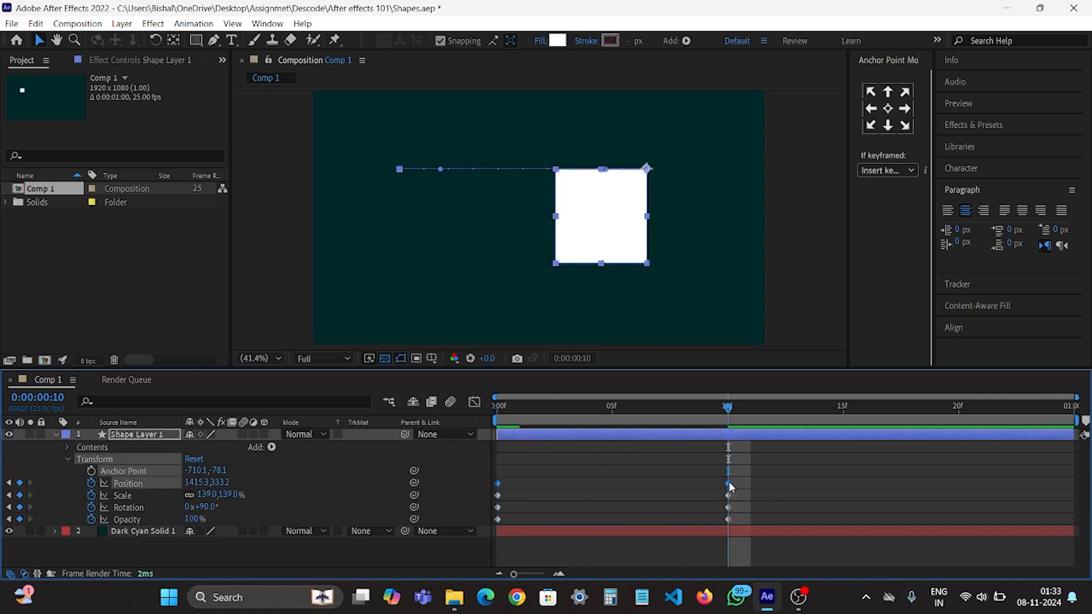
pyautogui.rightClick(729, 486)
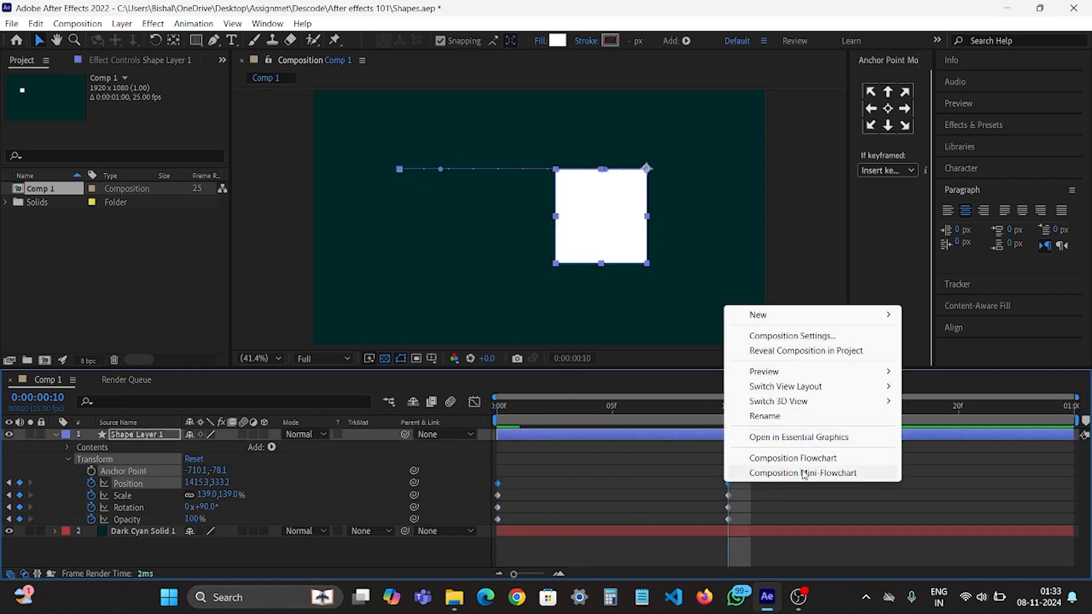
pyautogui.rightClick(727, 485)
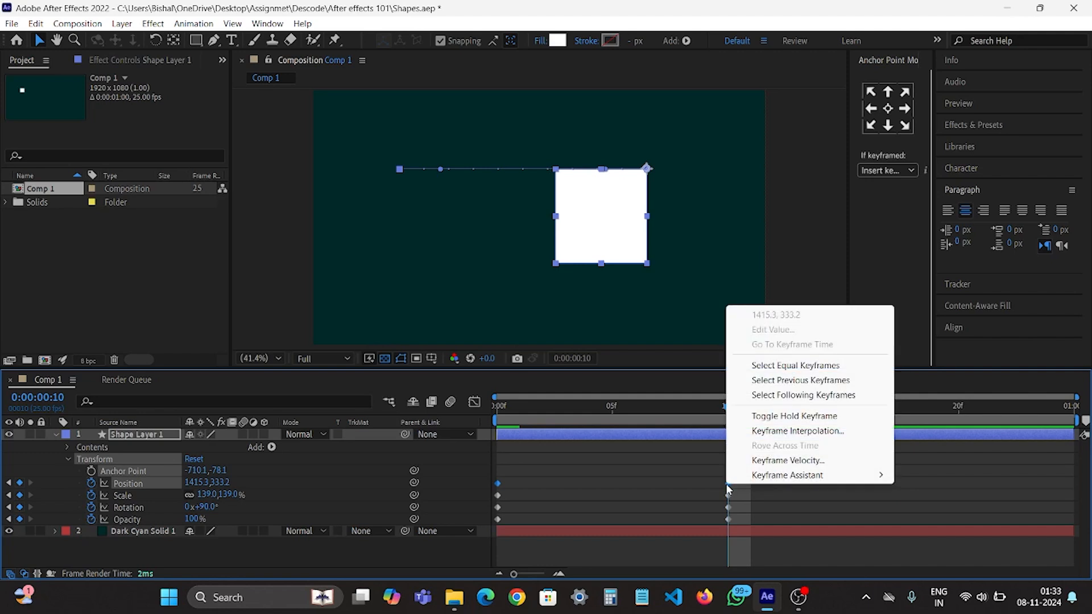
pyautogui.moveTo(788, 476)
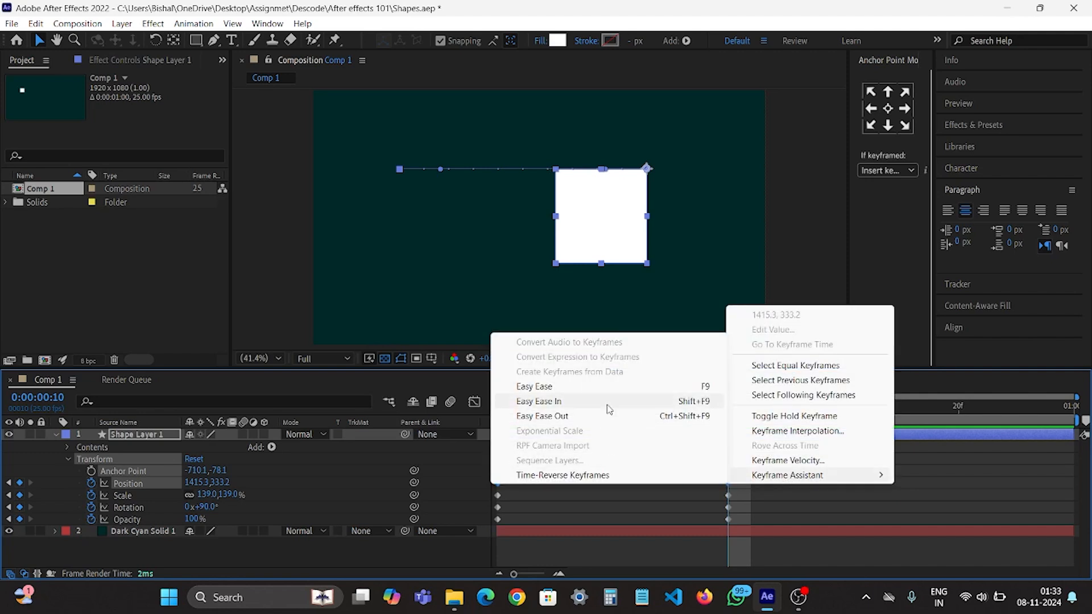
pyautogui.click(600, 417)
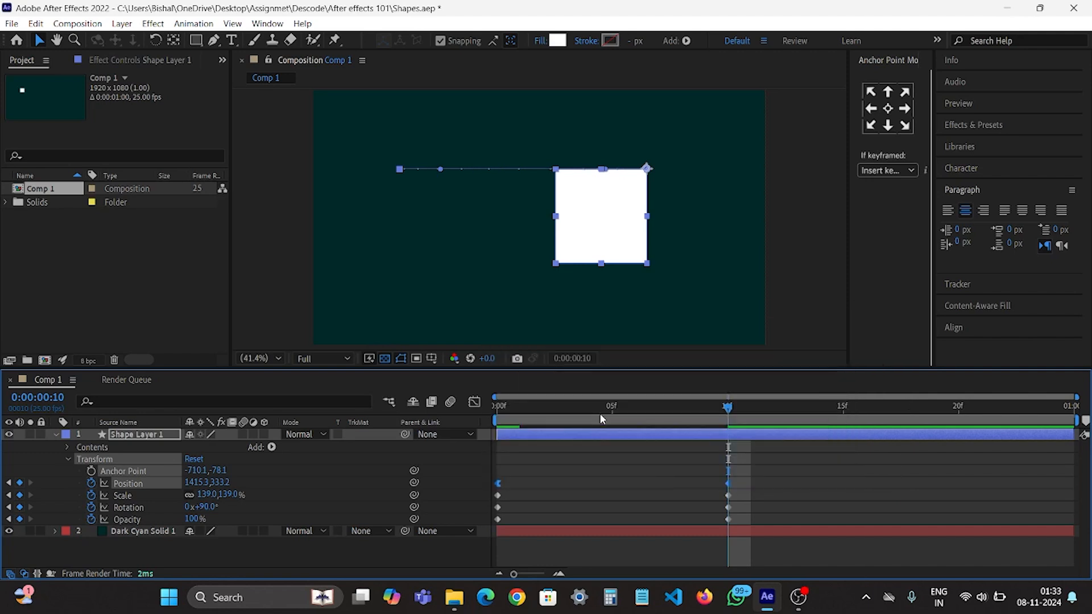
# Play the animation with Easy Ease Out on Position from frame 0
pyautogui.click(579, 449)
pyautogui.moveTo(518, 407); pyautogui.dragTo(474, 410)
pyautogui.press('space')
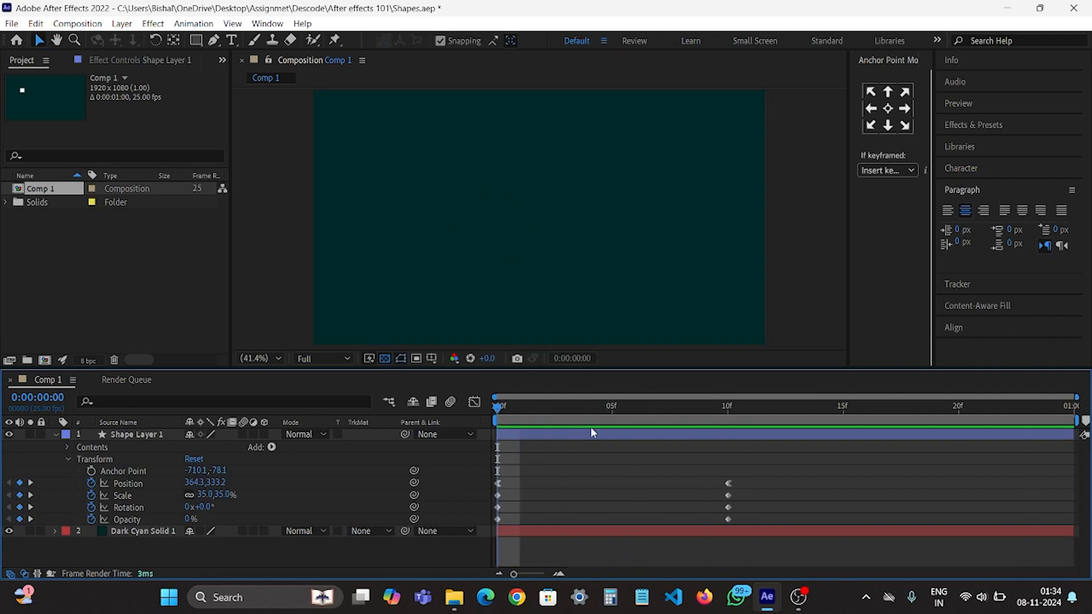
# Undo the Easy Ease Out and apply Easy Ease to both Position keyframes of Shape Layer 1
pyautogui.click(718, 436)
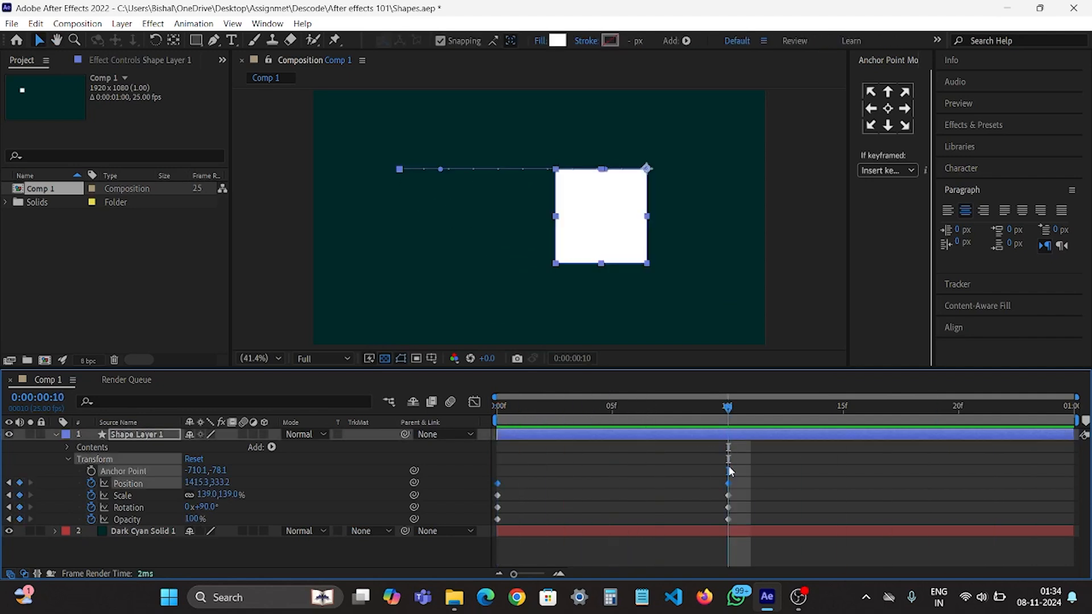
pyautogui.click(728, 483)
pyautogui.rightClick(730, 486)
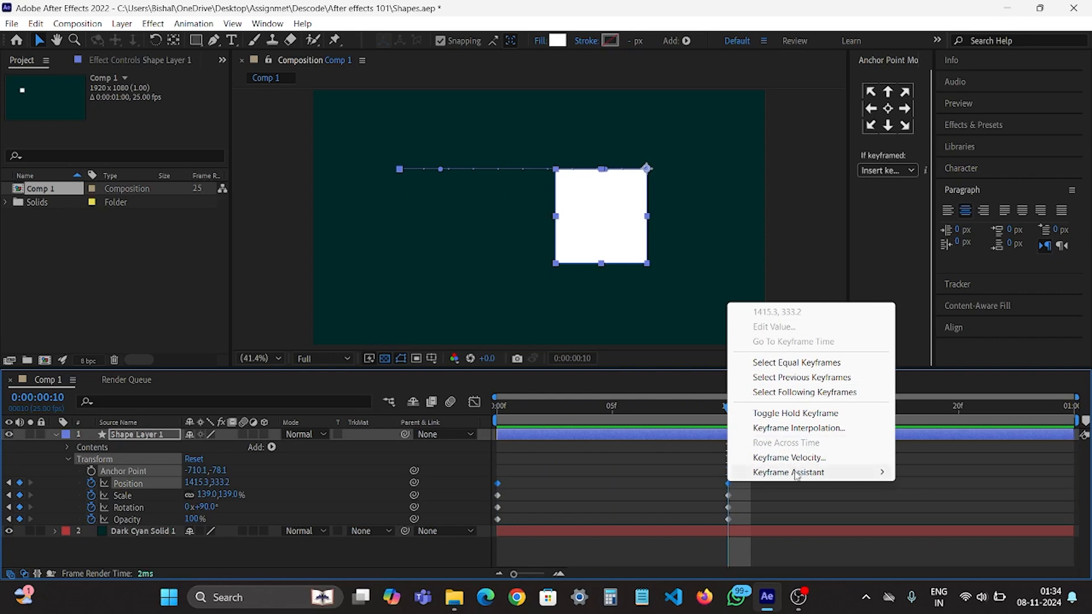
pyautogui.moveTo(796, 474)
pyautogui.click(604, 526)
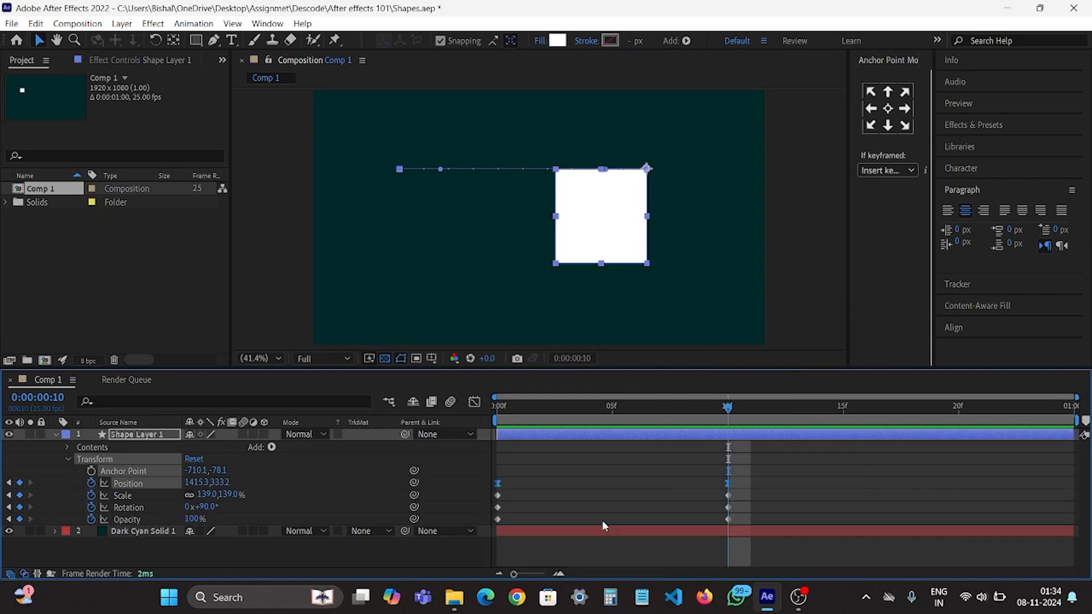
# Play the animation with Easy Ease on Position from frame 0
pyautogui.moveTo(534, 417); pyautogui.dragTo(485, 420)
pyautogui.press('space')
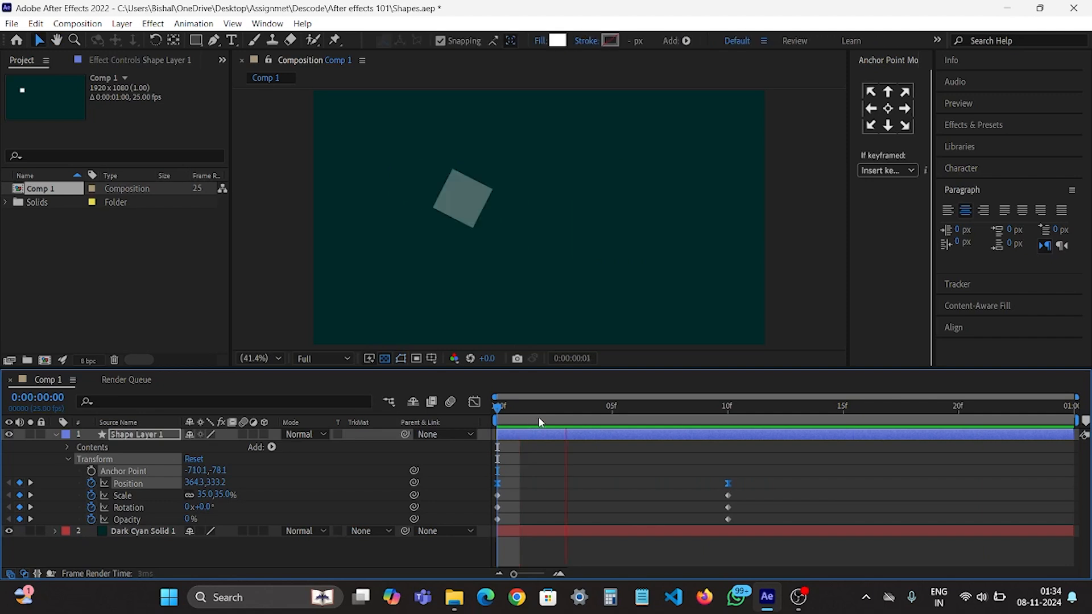
pyautogui.click(693, 476)
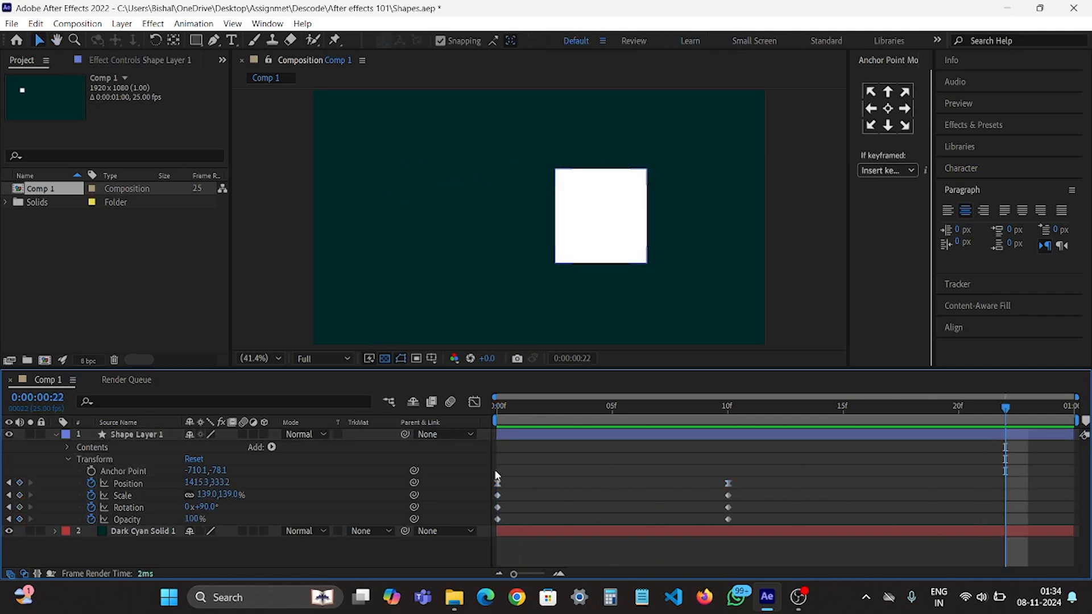
# Apply Easy Ease to all Position, Scale, Rotation and Opacity keyframes of Shape Layer 1
pyautogui.moveTo(492, 467); pyautogui.dragTo(739, 526)
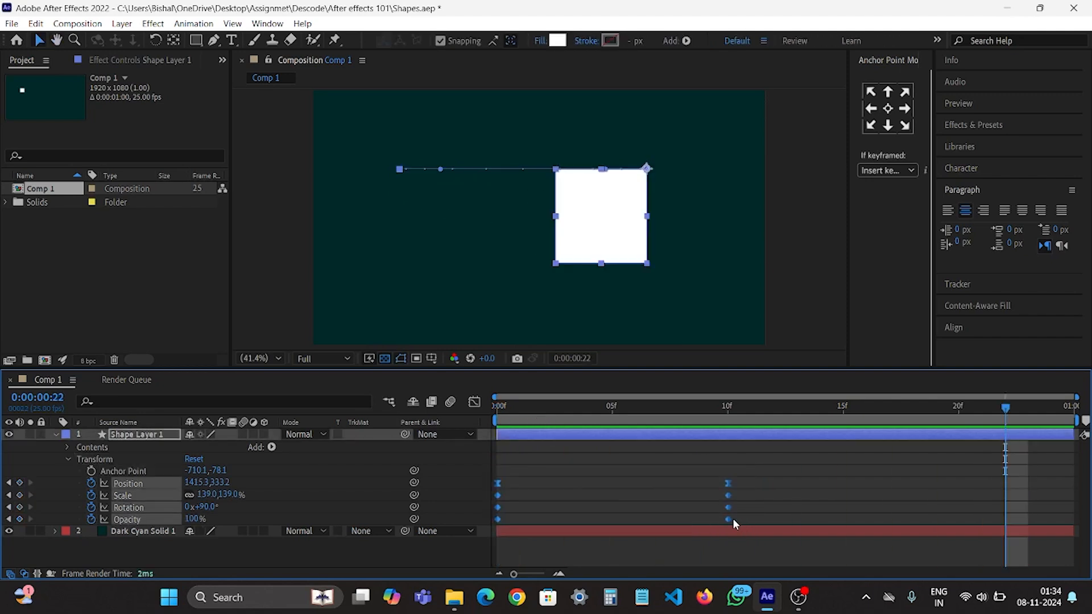
pyautogui.rightClick(729, 519)
pyautogui.moveTo(796, 510)
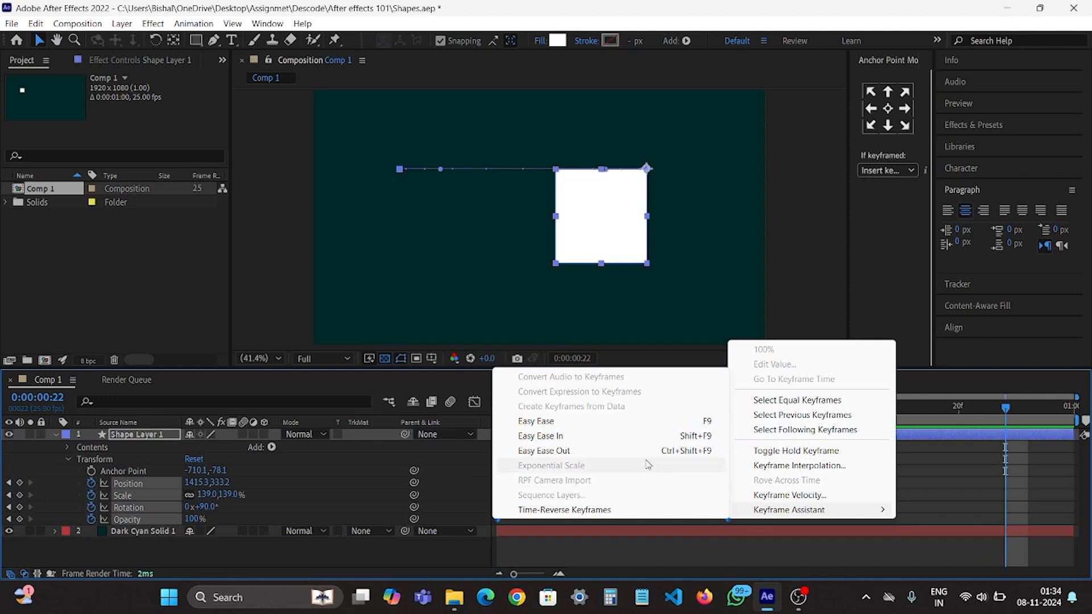
pyautogui.click(620, 431)
# Preview the animation with all four transform properties eased and scrub through it to frame 17
pyautogui.press('space')
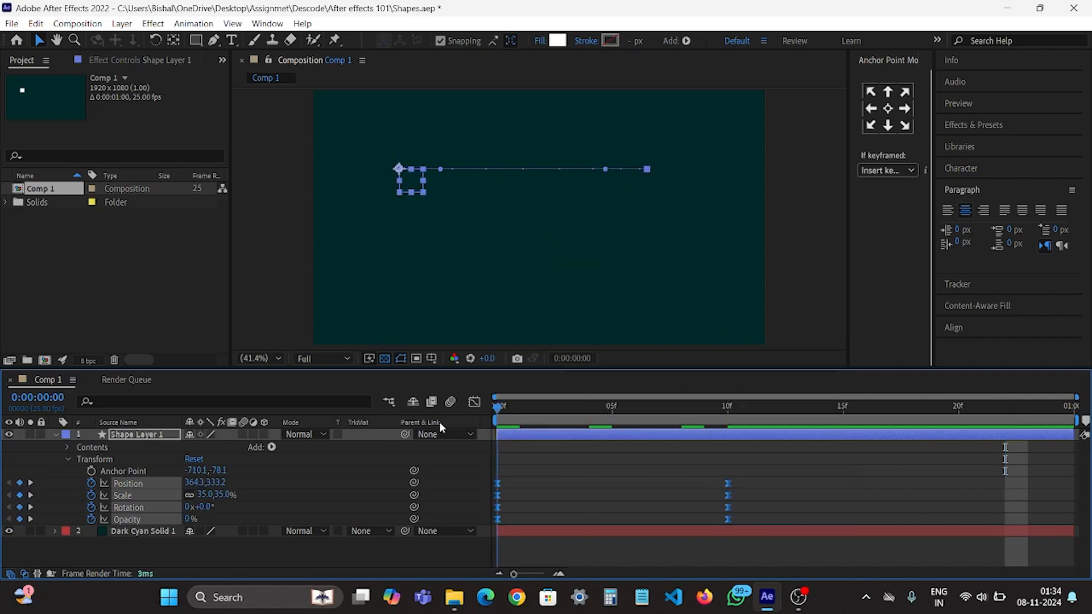
pyautogui.press('space')
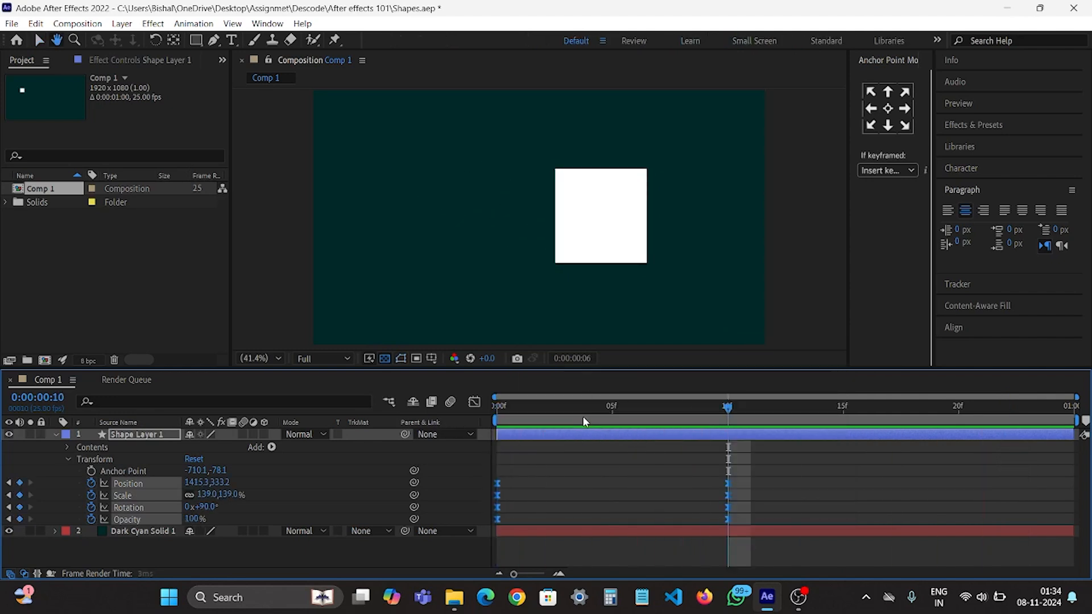
pyautogui.click(662, 455)
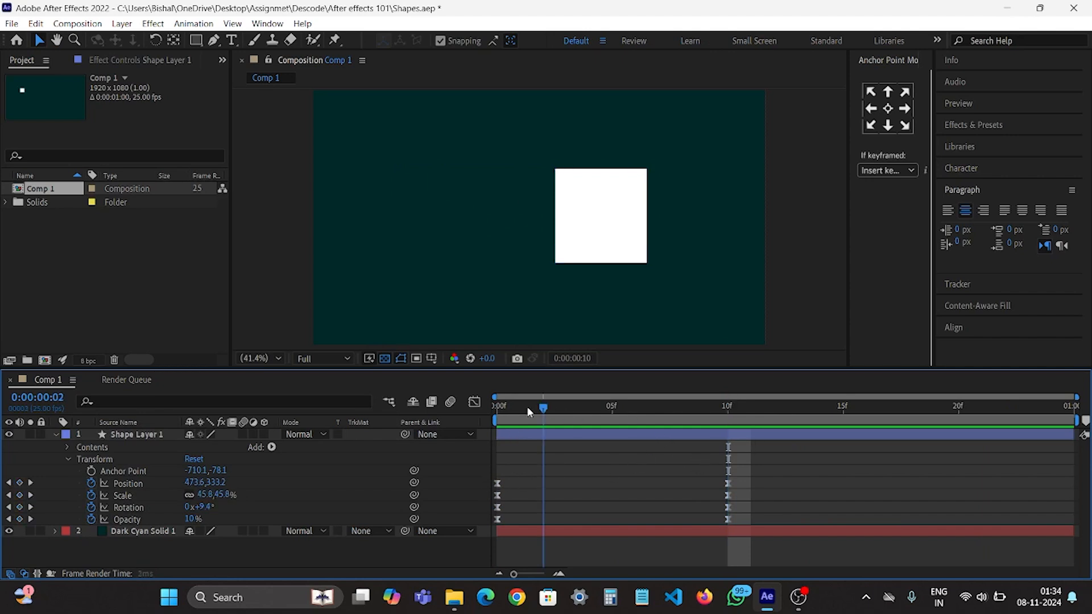
pyautogui.moveTo(529, 412); pyautogui.dragTo(889, 407)
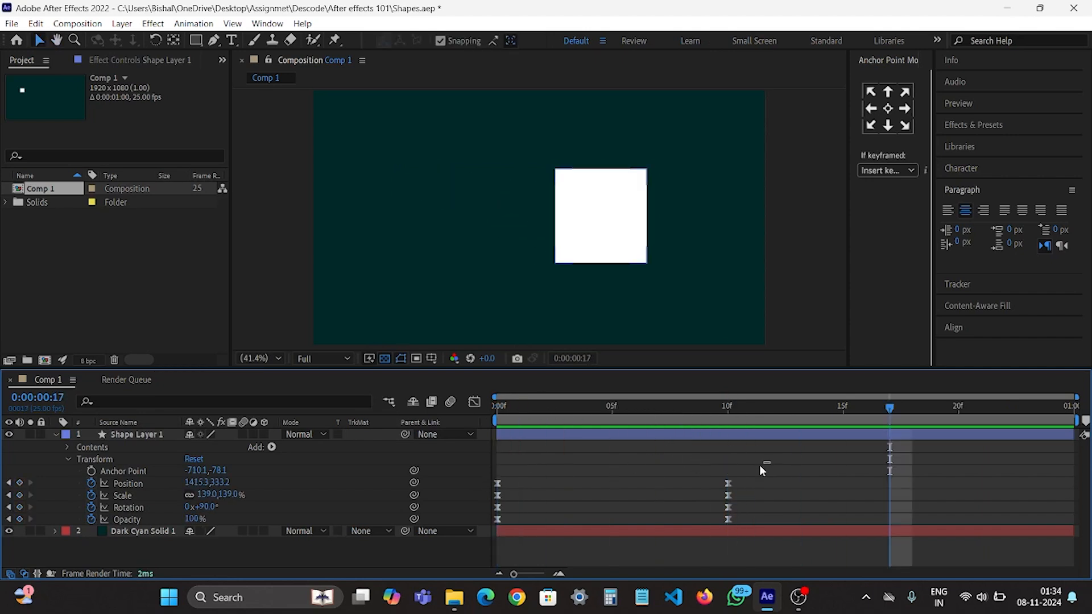
# Copy all eased transform keyframes of Shape Layer 1, paste them at frame 15 and return the playhead to frame 0
pyautogui.moveTo(761, 465); pyautogui.dragTo(455, 534)
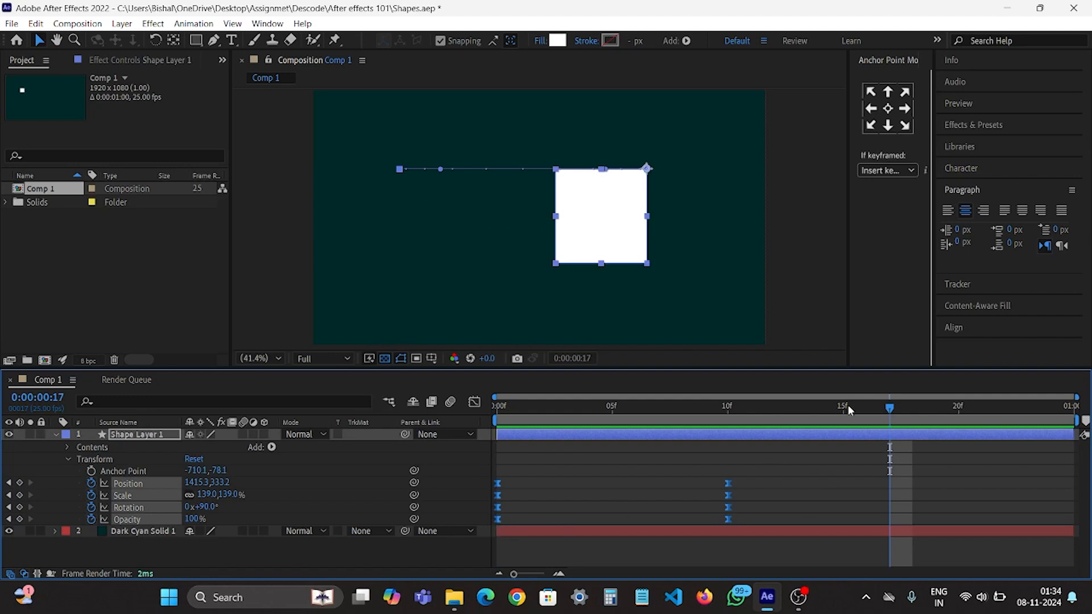
pyautogui.hotkey('ctrl', 'v')
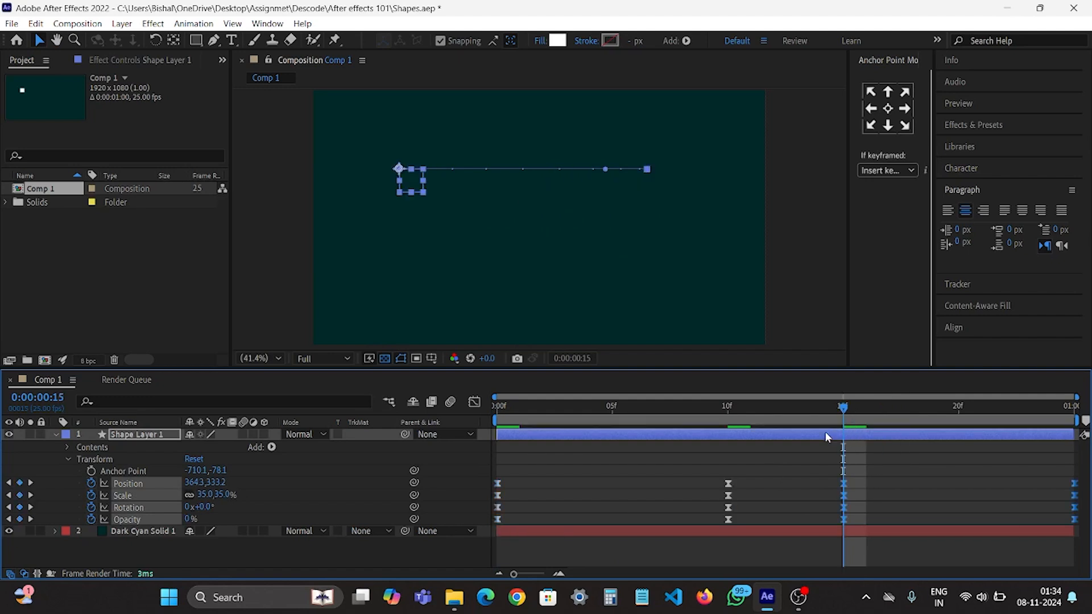
pyautogui.moveTo(843, 408); pyautogui.dragTo(473, 444)
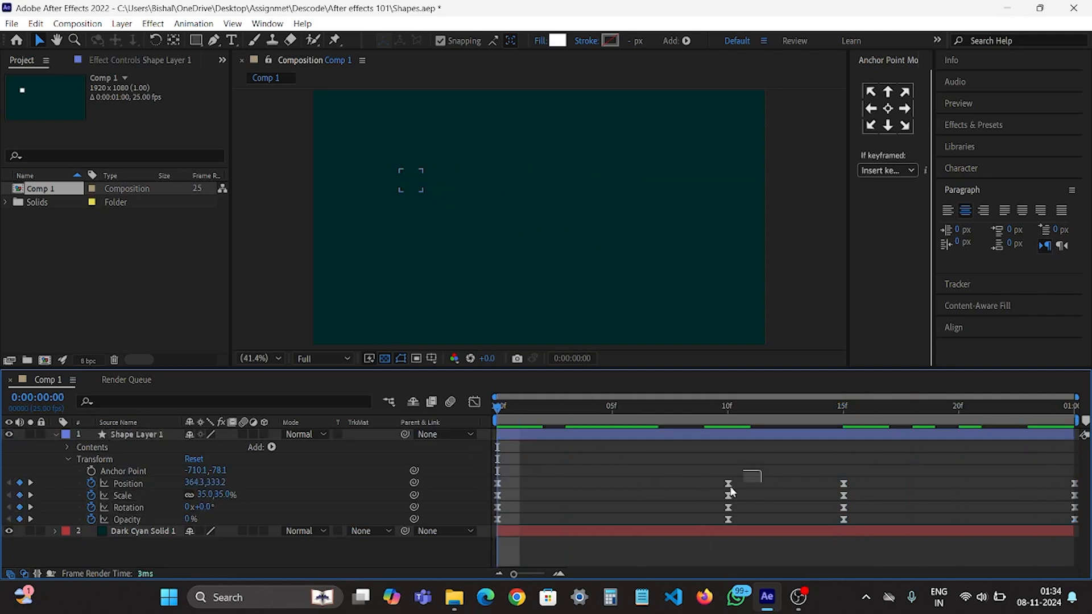
# Set the temporal interpolation of the frame 0 and frame 10 keyframes of all four transform properties to Linear
pyautogui.moveTo(762, 467); pyautogui.dragTo(392, 538)
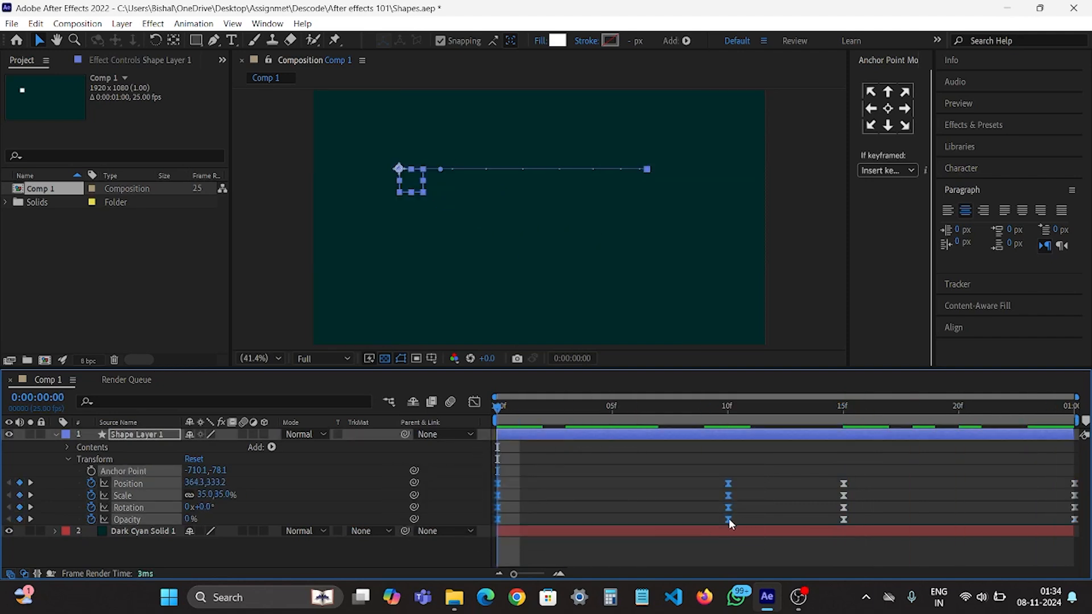
pyautogui.rightClick(728, 519)
pyautogui.click(728, 519)
pyautogui.rightClick(729, 519)
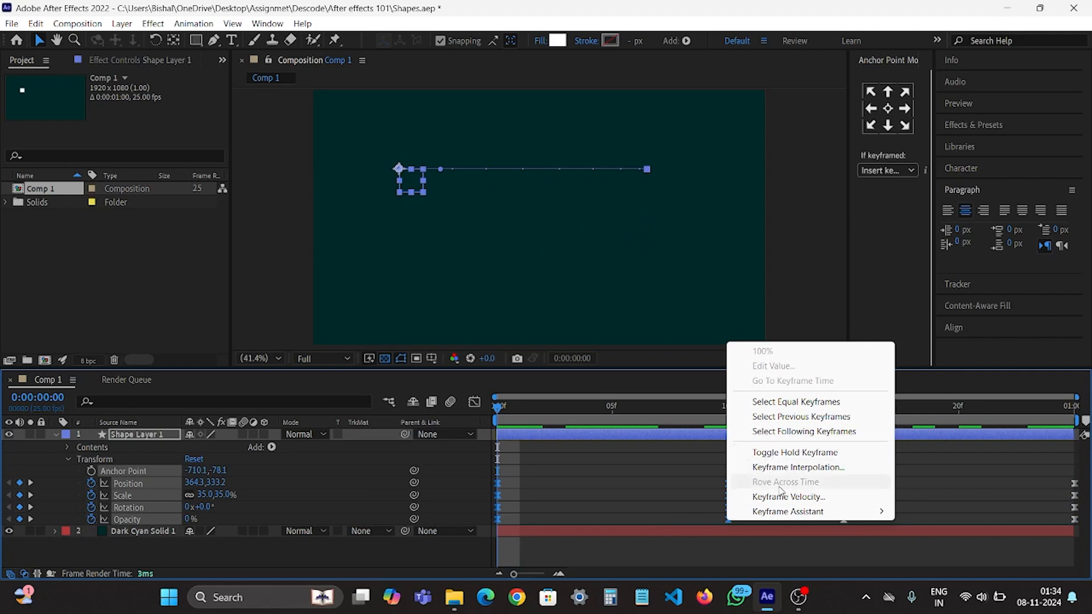
pyautogui.click(794, 468)
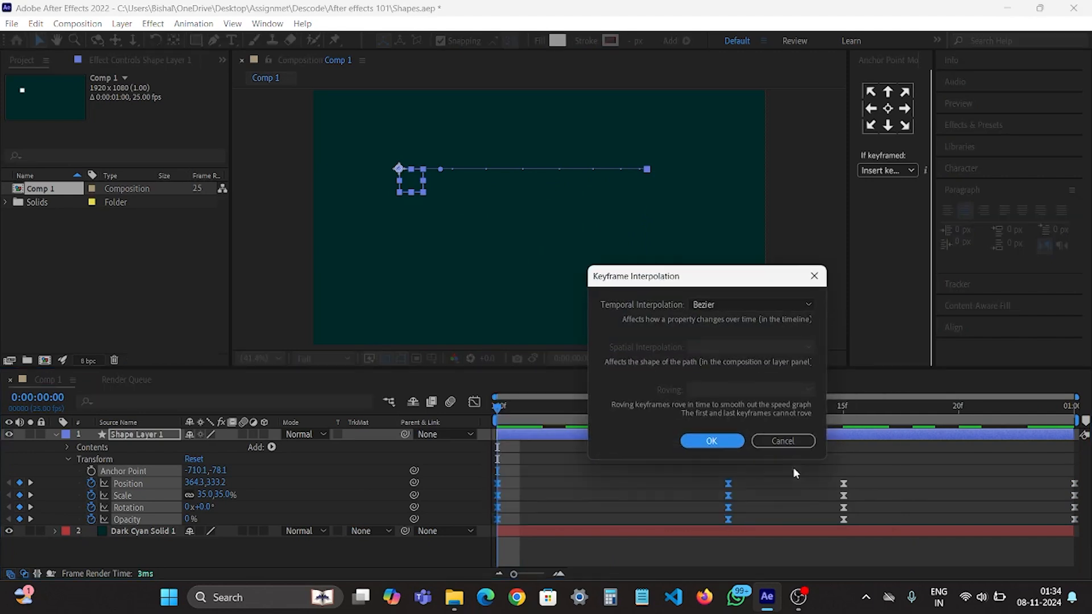
pyautogui.click(717, 307)
pyautogui.click(721, 337)
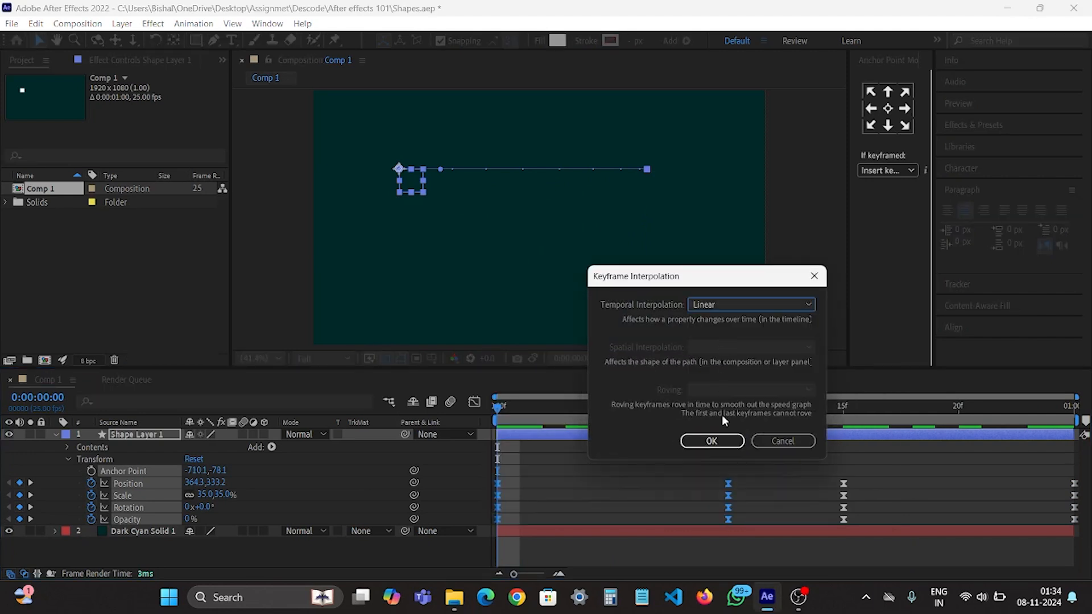
pyautogui.click(712, 441)
# Preview the linear first movement against the eased second one, ending with the playhead at frame 15
pyautogui.press('space')
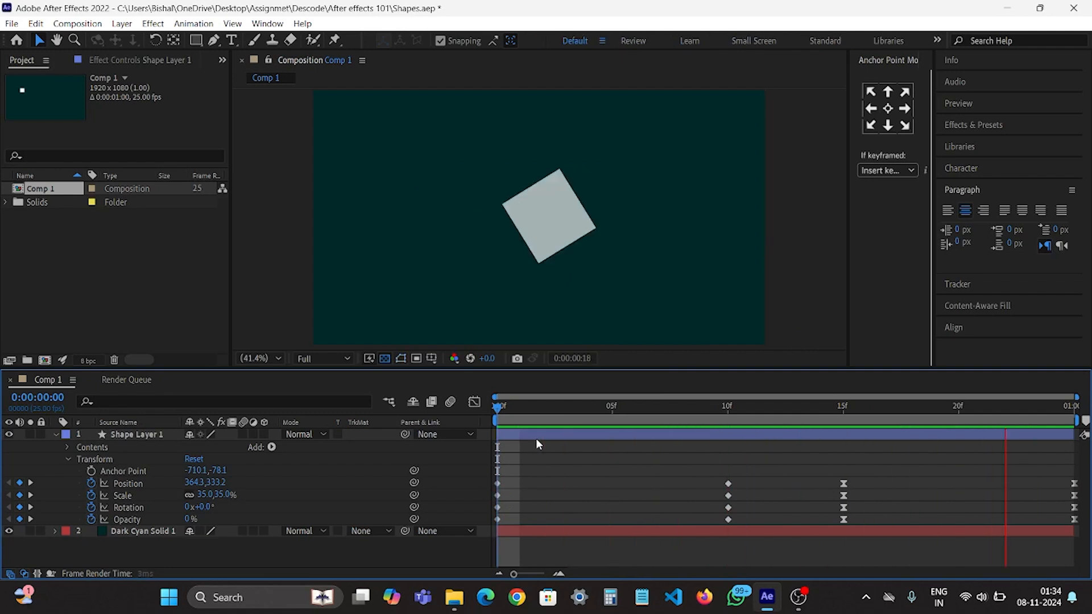
pyautogui.press('space')
pyautogui.moveTo(616, 409); pyautogui.dragTo(851, 449)
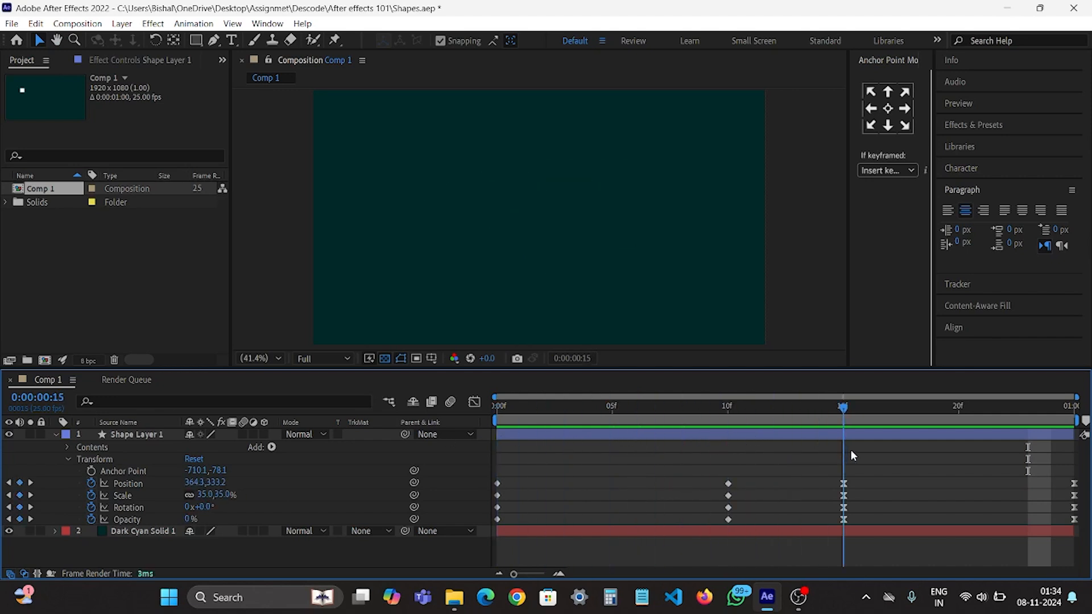
pyautogui.click(851, 452)
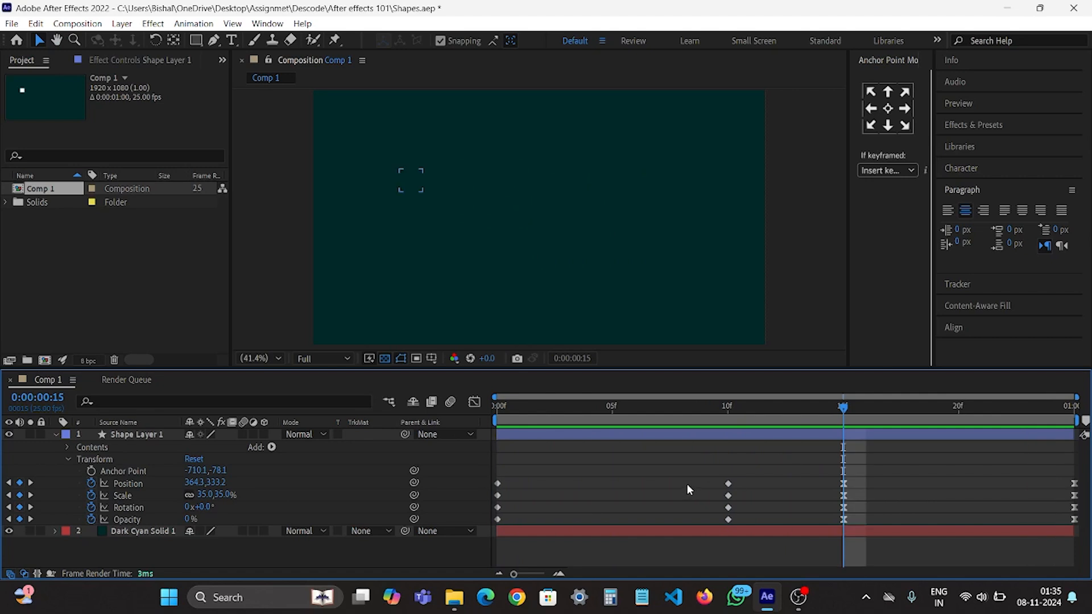
# Time-reverse the second set of Position, Scale, Rotation and Opacity keyframes, from frame 15 to the composition's end
pyautogui.moveTo(825, 474); pyautogui.dragTo(1076, 526)
pyautogui.rightClick(1077, 523)
pyautogui.moveTo(1051, 511)
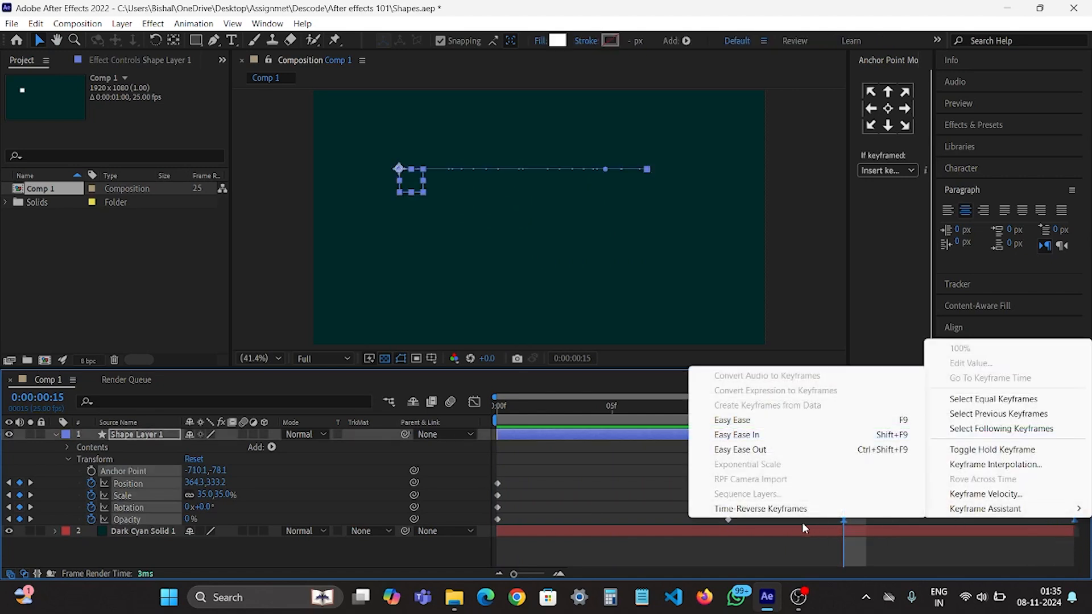
pyautogui.click(805, 509)
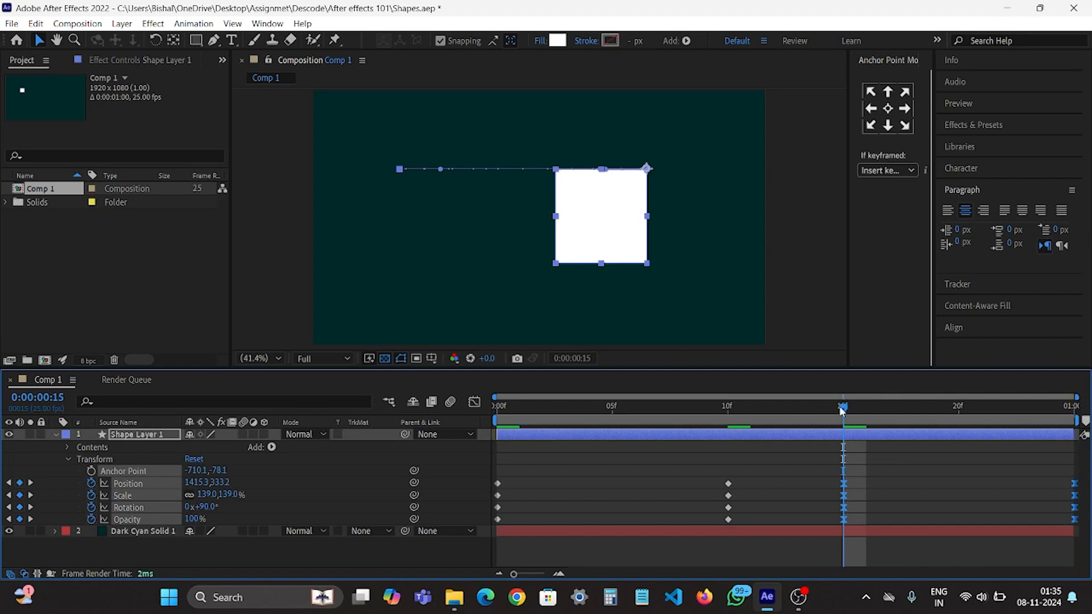
# Preview the animation from frame 0 with its reversed second movement, return the playhead to frame 15 and deselect the layer
pyautogui.press('Home')
pyautogui.press('space')
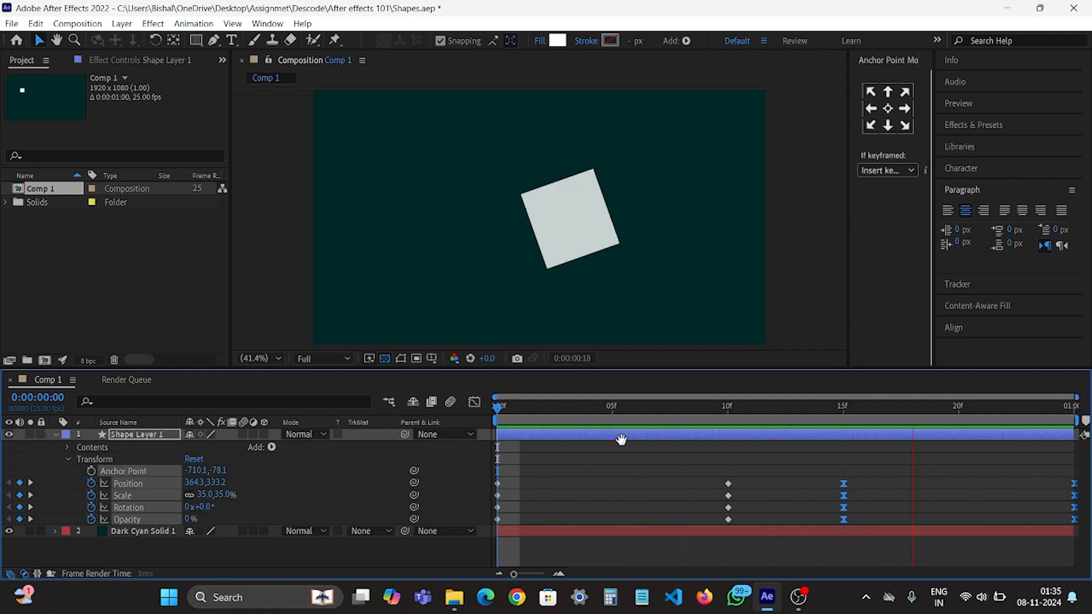
pyautogui.click(621, 439)
pyautogui.moveTo(543, 406); pyautogui.dragTo(832, 470)
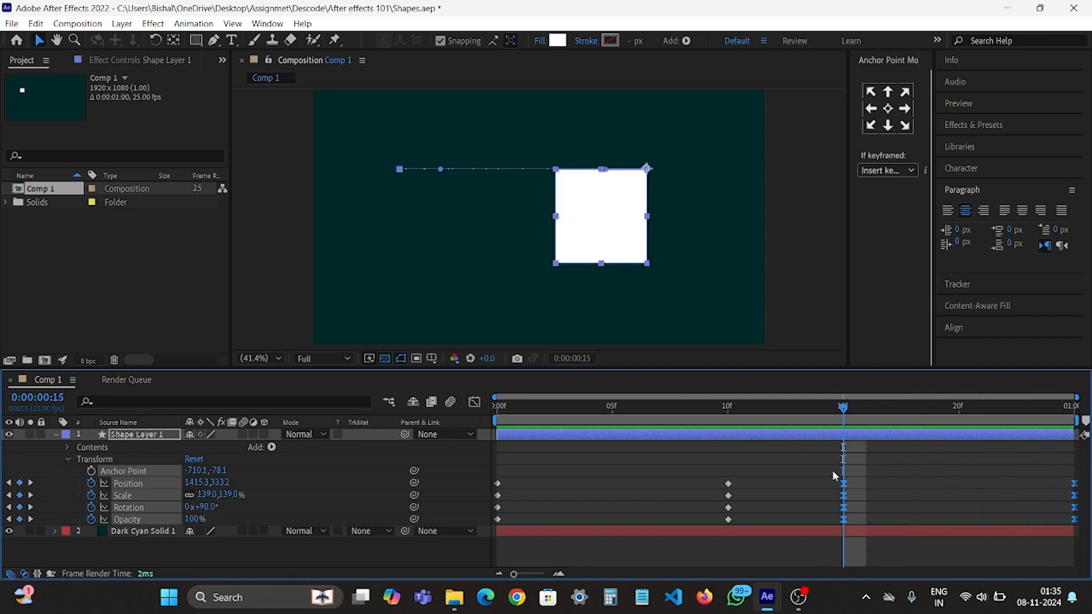
pyautogui.click(798, 467)
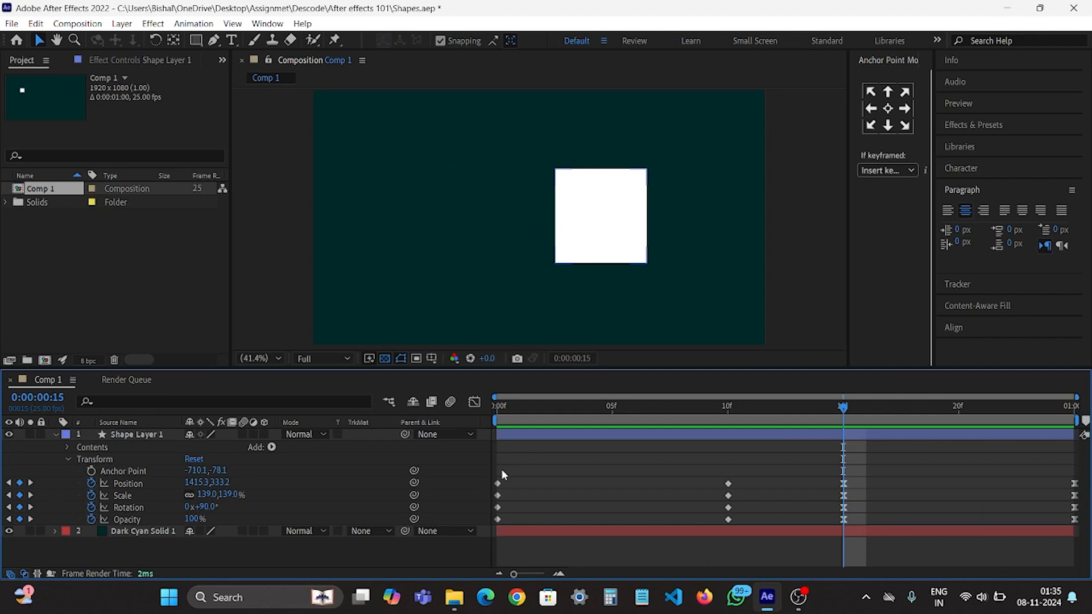
# Show the Position speed graph of Shape Layer 1 in the Graph Editor and examine the linear first movement
pyautogui.click(475, 404)
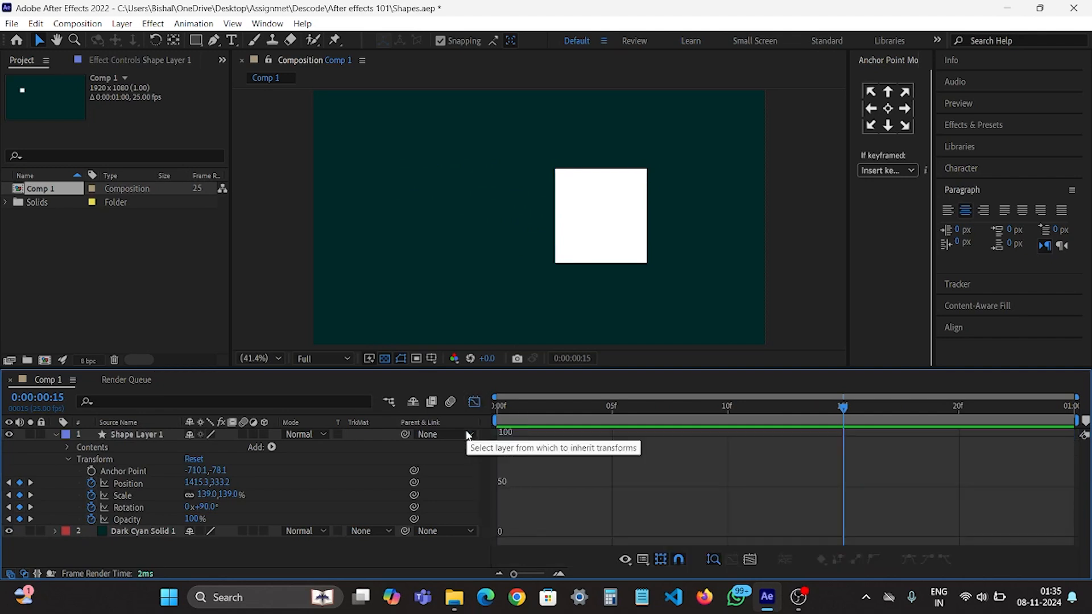
pyautogui.click(128, 484)
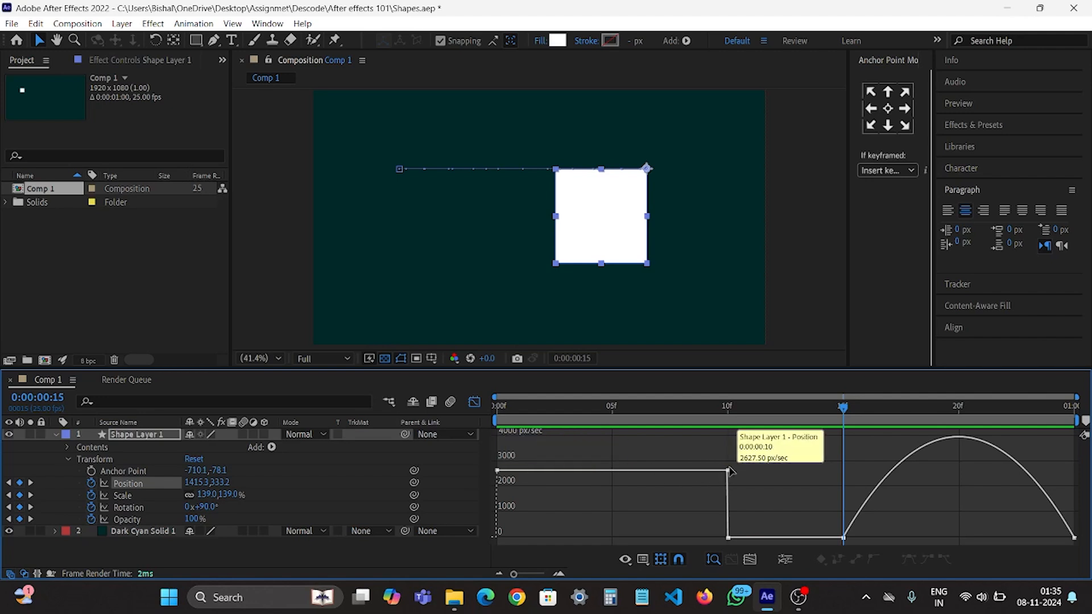
pyautogui.moveTo(621, 406); pyautogui.dragTo(680, 424)
pyautogui.press('space')
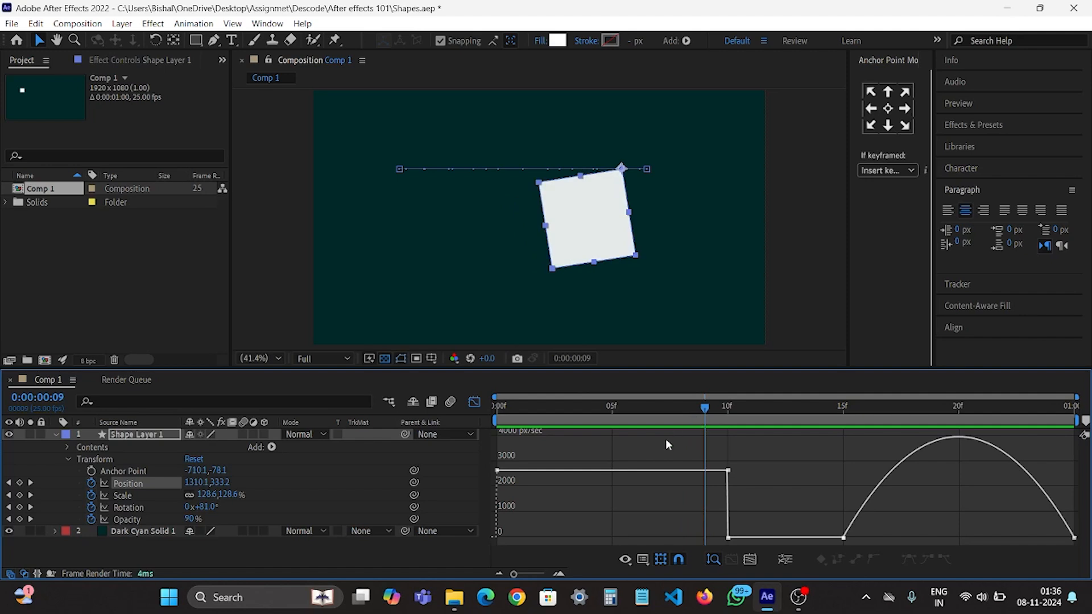
pyautogui.click(477, 403)
pyautogui.click(477, 401)
# Extend the Position speed handles of the frame 15 and last keyframes inward to about frames 18.5 and 21.5
pyautogui.click(844, 539)
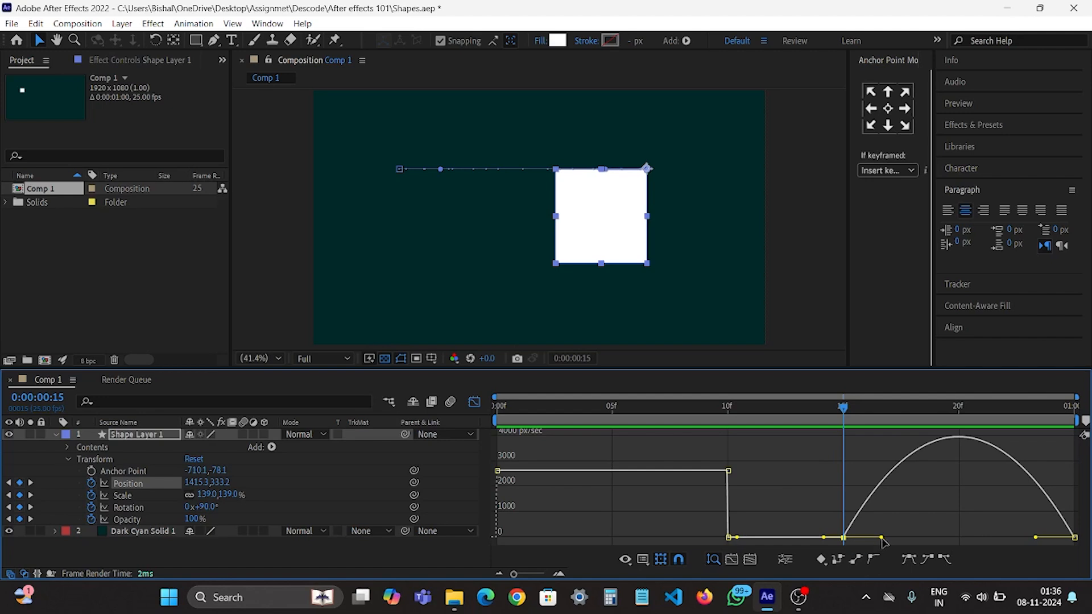
pyautogui.moveTo(881, 537); pyautogui.dragTo(923, 540)
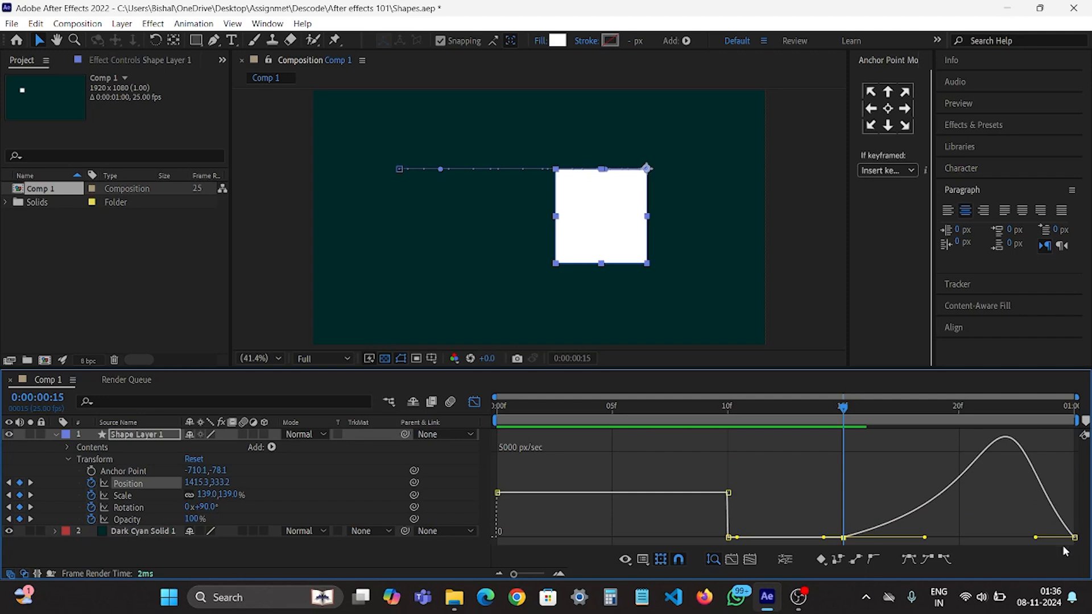
pyautogui.moveTo(1065, 514); pyautogui.dragTo(991, 540)
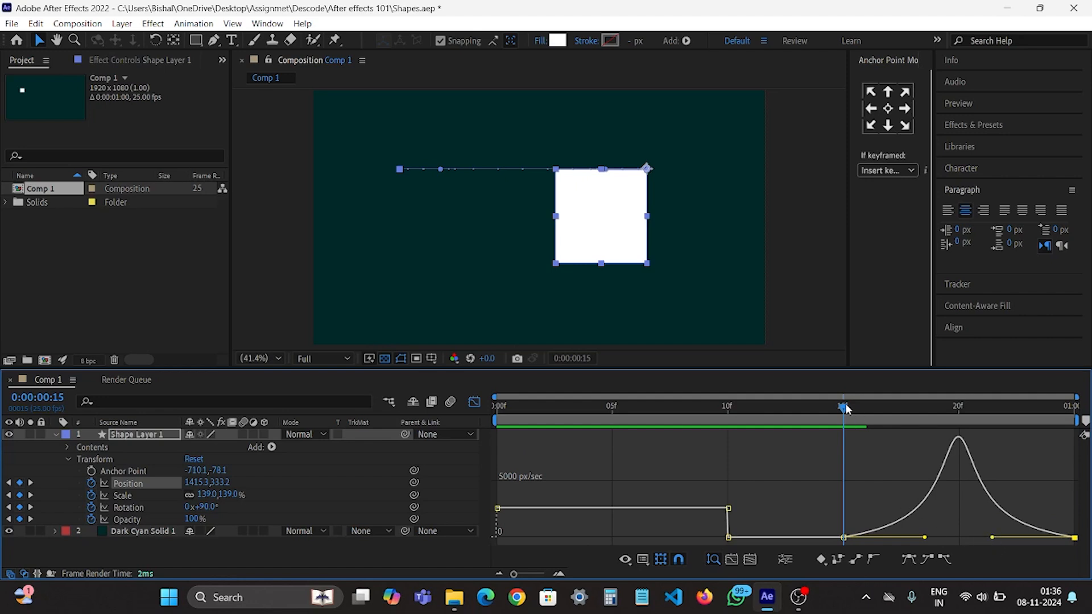
# Preview the steeper Position speed curve from frame 0 and again from frame 14
pyautogui.moveTo(846, 408); pyautogui.dragTo(482, 433)
pyautogui.press('space')
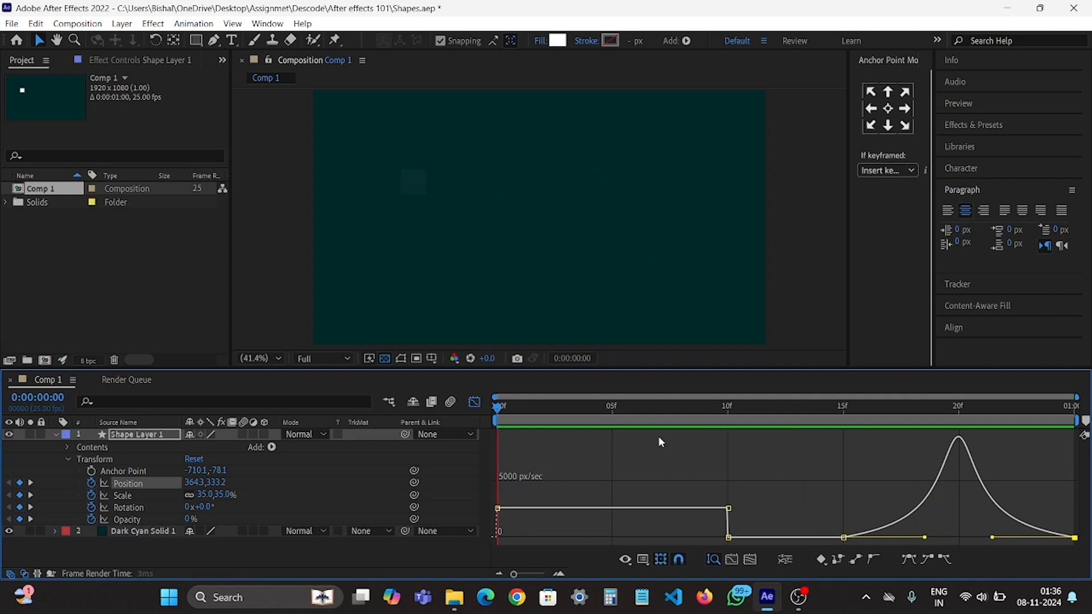
pyautogui.click(797, 408)
pyautogui.click(808, 407)
pyautogui.press('space')
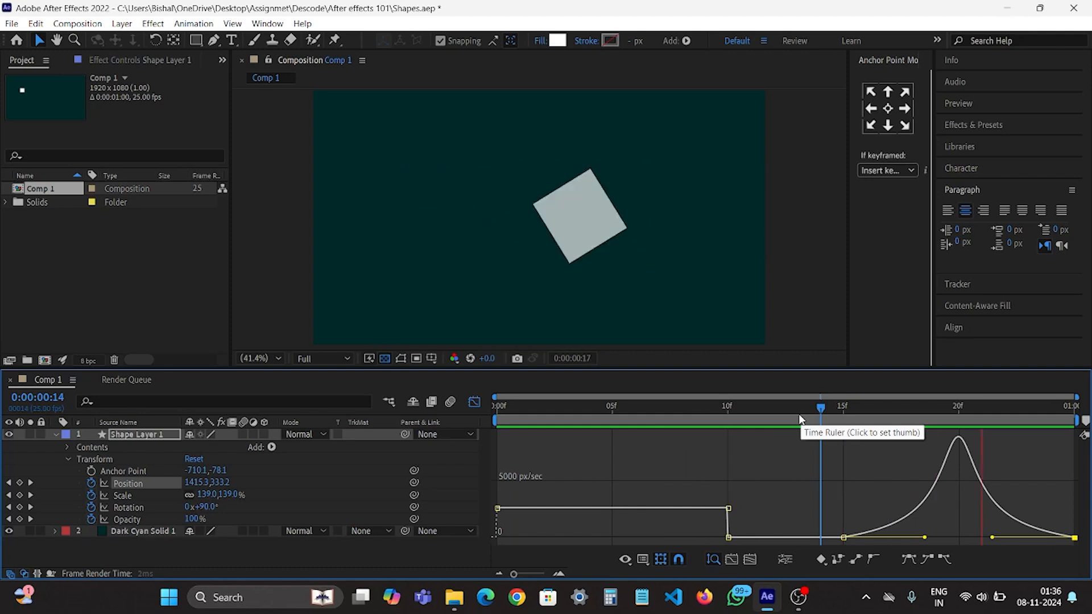
pyautogui.press('space')
# Undo both Position speed handle changes and preview the original eased movement from frame 15
pyautogui.hotkey('ctrl', 'z')
pyautogui.hotkey('ctrl', 'z')
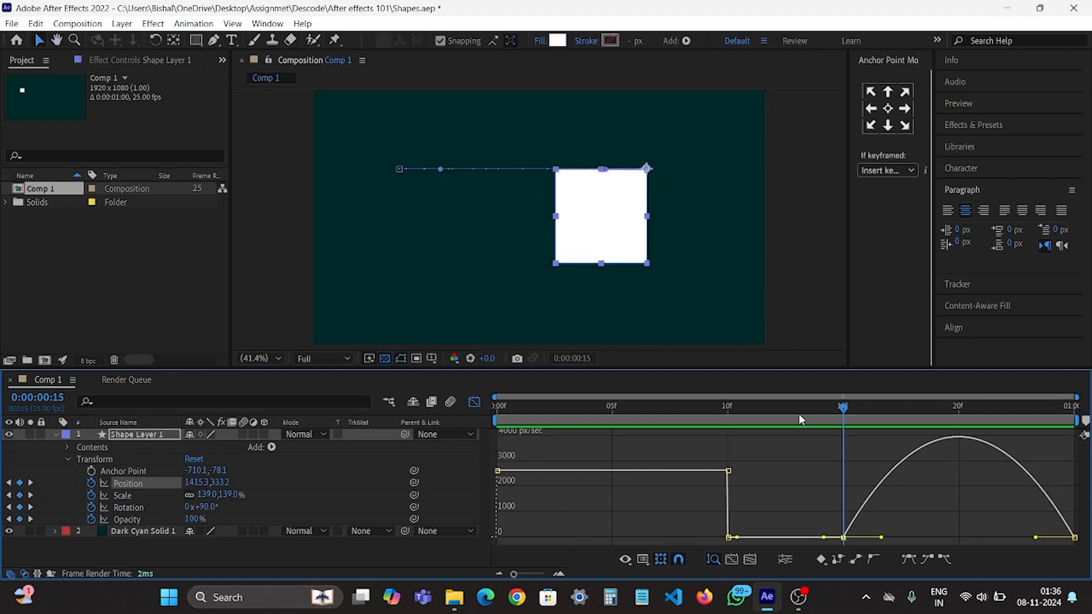
pyautogui.press('space')
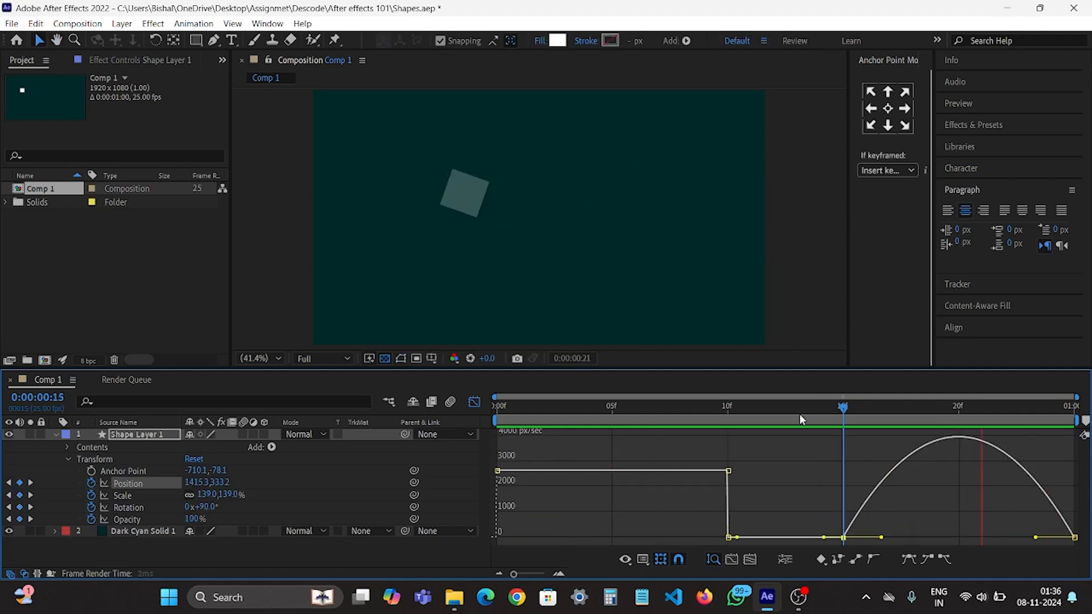
pyautogui.press('space')
# Extend the second movement's Position speed handles inward to just before and just after frame 20, and return the playhead to frame 0
pyautogui.moveTo(881, 538); pyautogui.dragTo(946, 539)
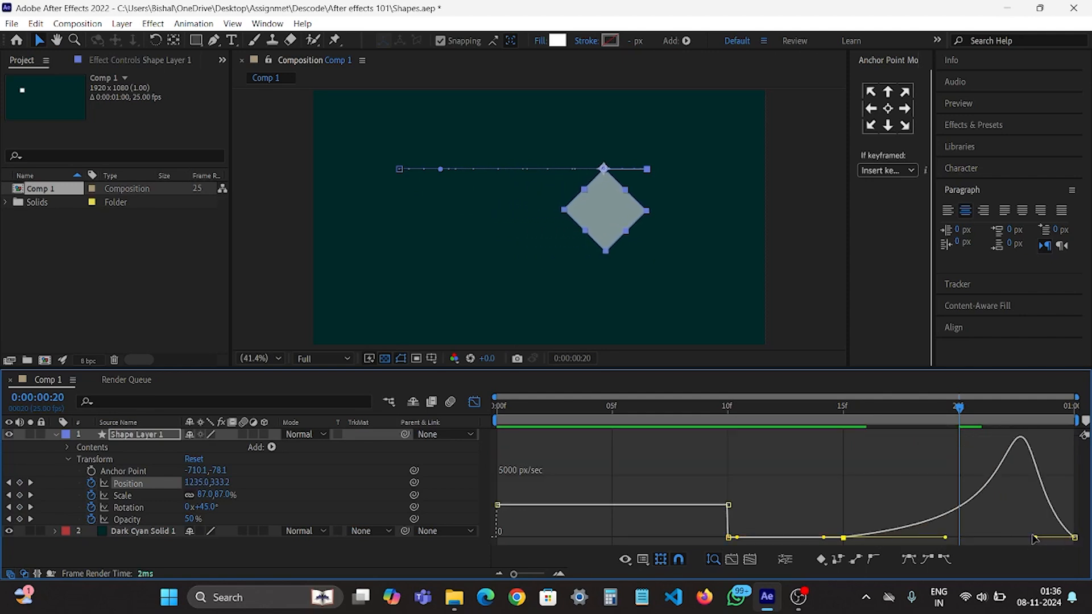
pyautogui.moveTo(1034, 538); pyautogui.dragTo(968, 537)
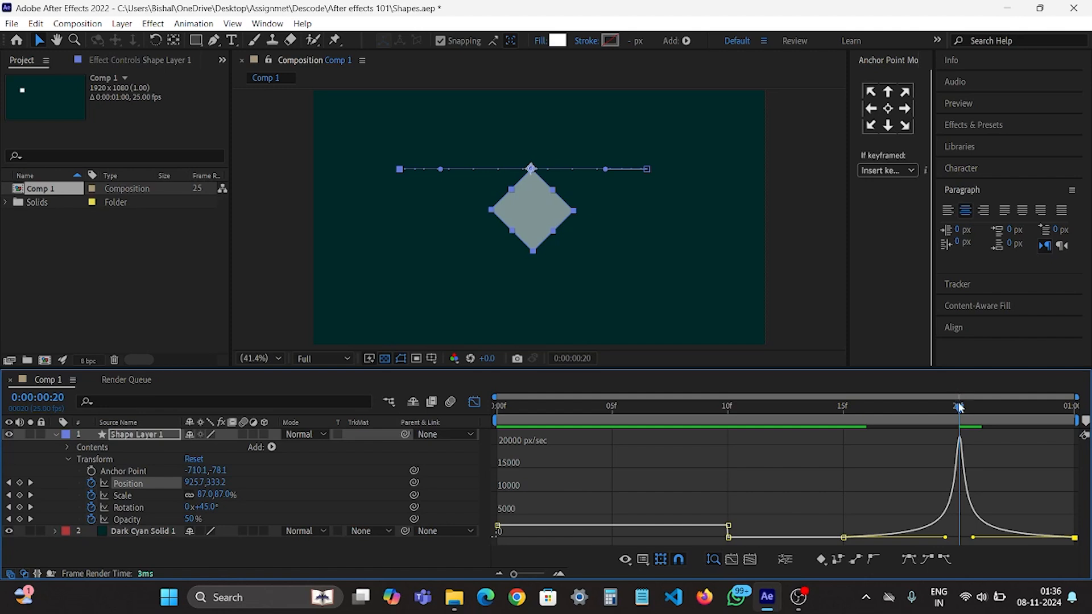
pyautogui.moveTo(948, 417); pyautogui.dragTo(489, 415)
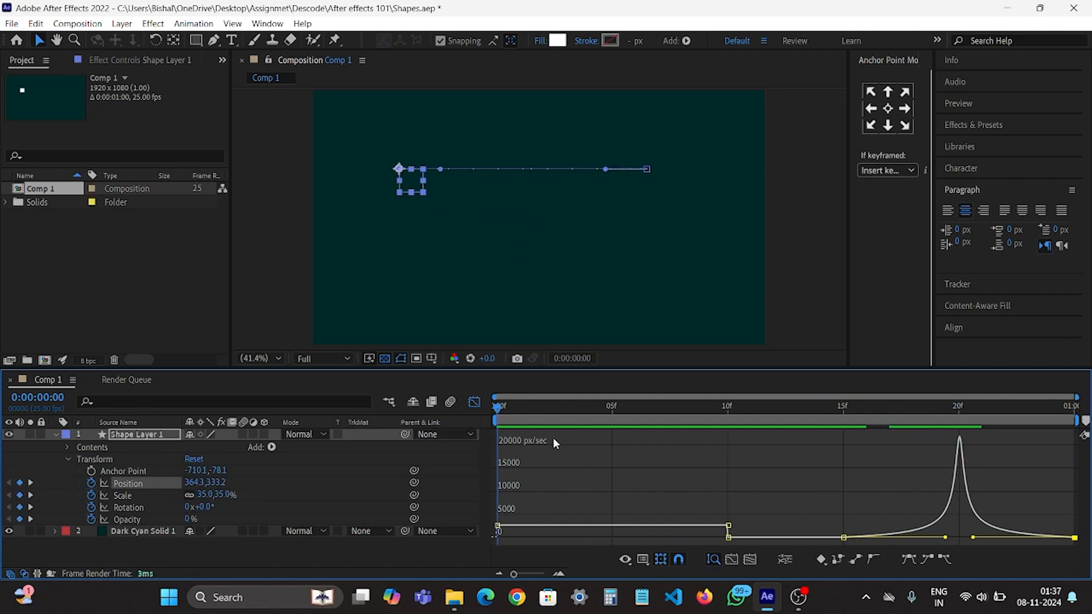